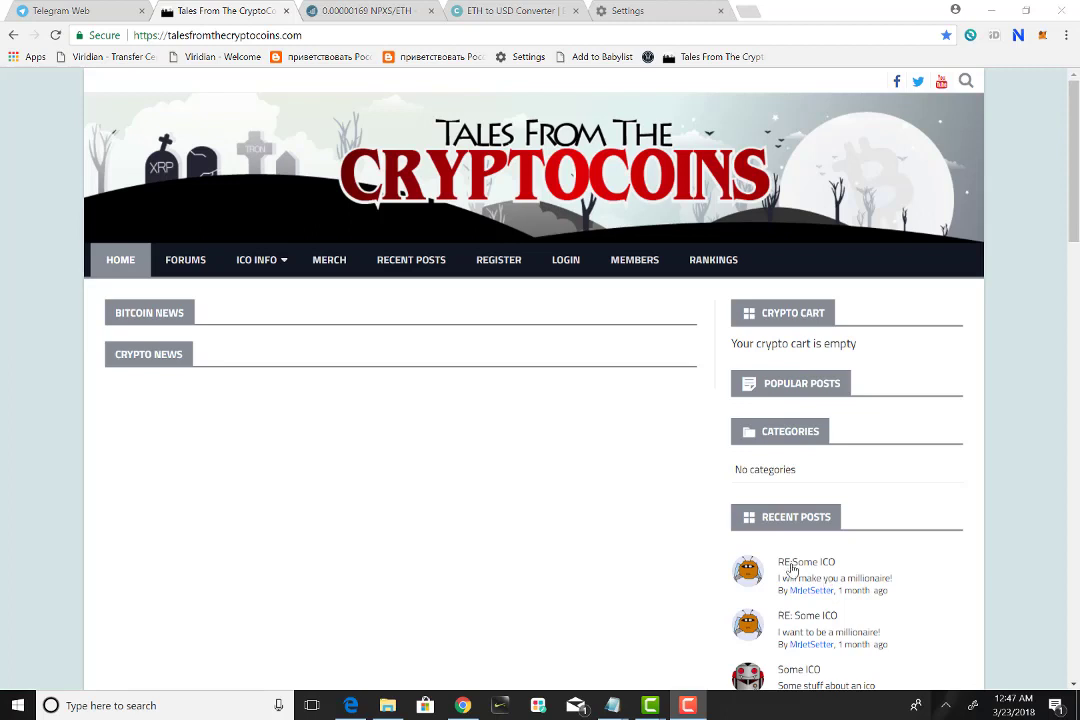
Show the NPXS/ETH market at 0.00000169 ETH and browse the ETH markets list.
{"action": "left_click", "coordinate": [345, 11]}
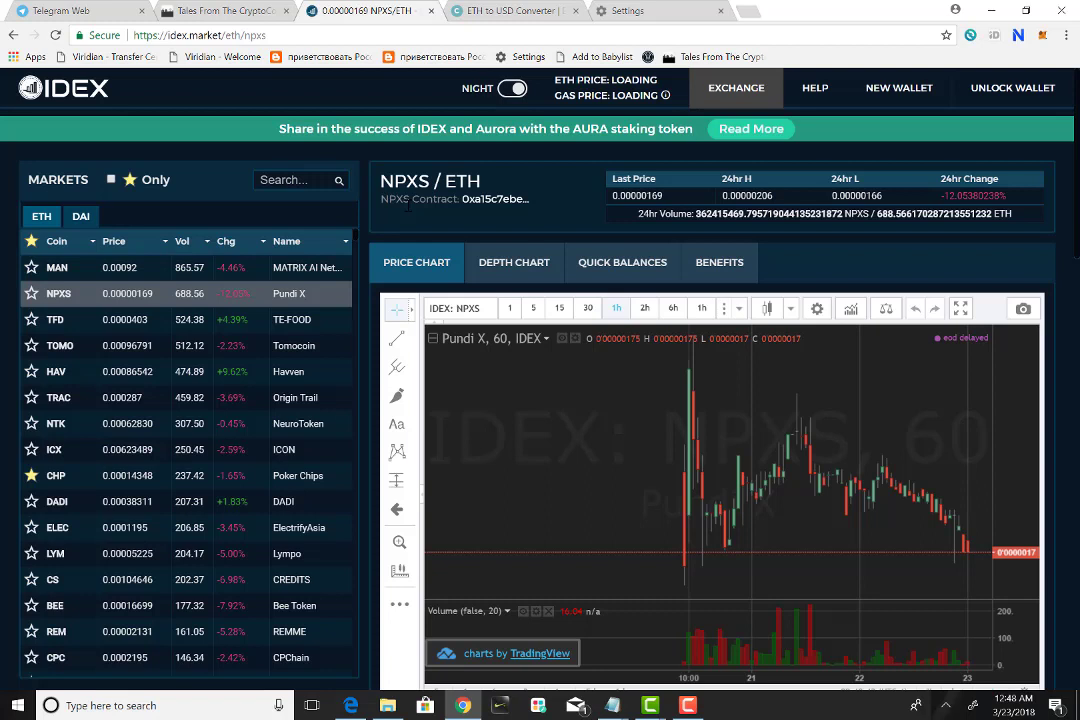
{"action": "scroll", "coordinate": [320, 466], "scroll_direction": "down", "scroll_amount": 2}
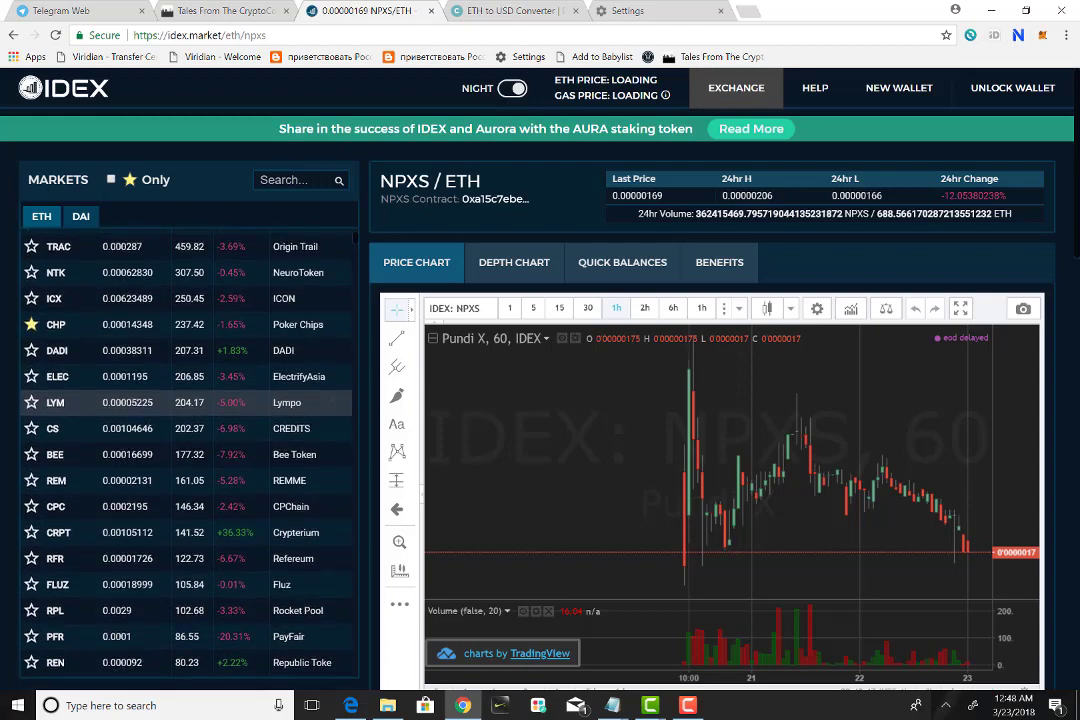
{"action": "scroll", "coordinate": [300, 405], "scroll_direction": "down", "scroll_amount": 4}
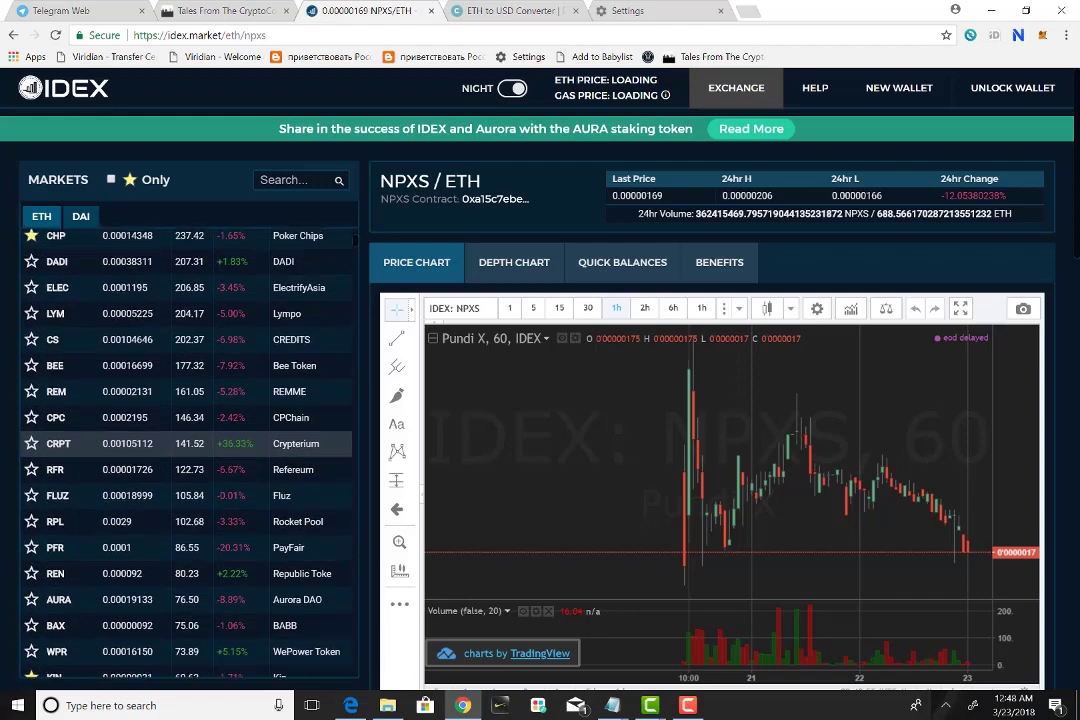
{"action": "scroll", "coordinate": [300, 405], "scroll_direction": "down", "scroll_amount": 4}
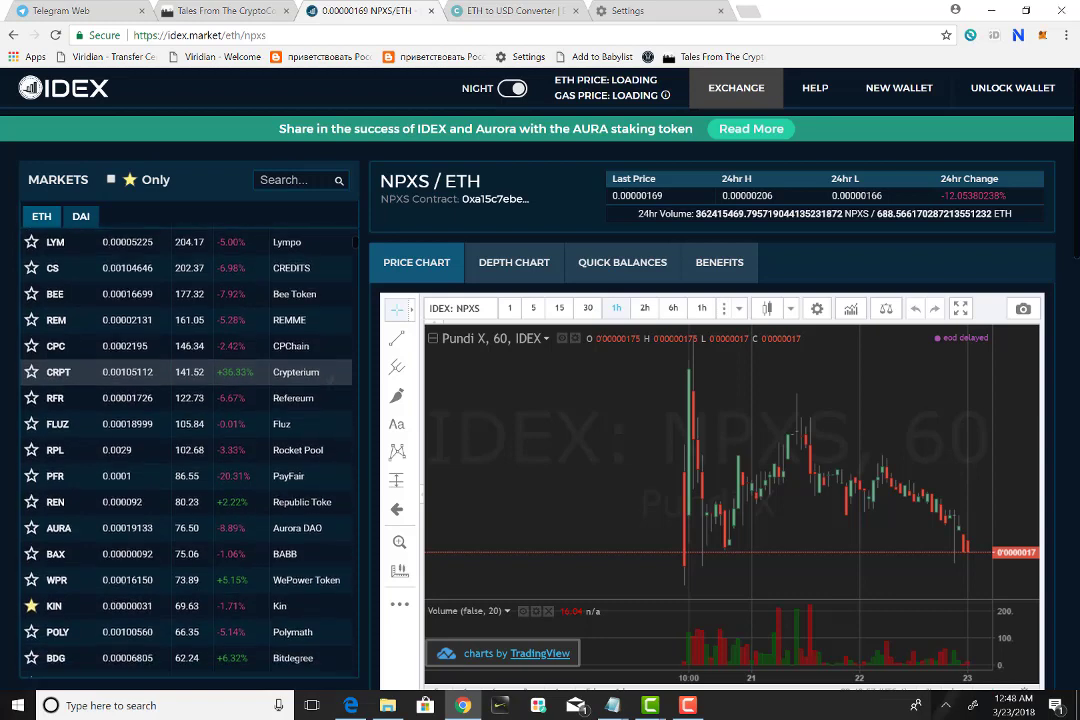
{"action": "scroll", "coordinate": [300, 301], "scroll_direction": "down", "scroll_amount": 4}
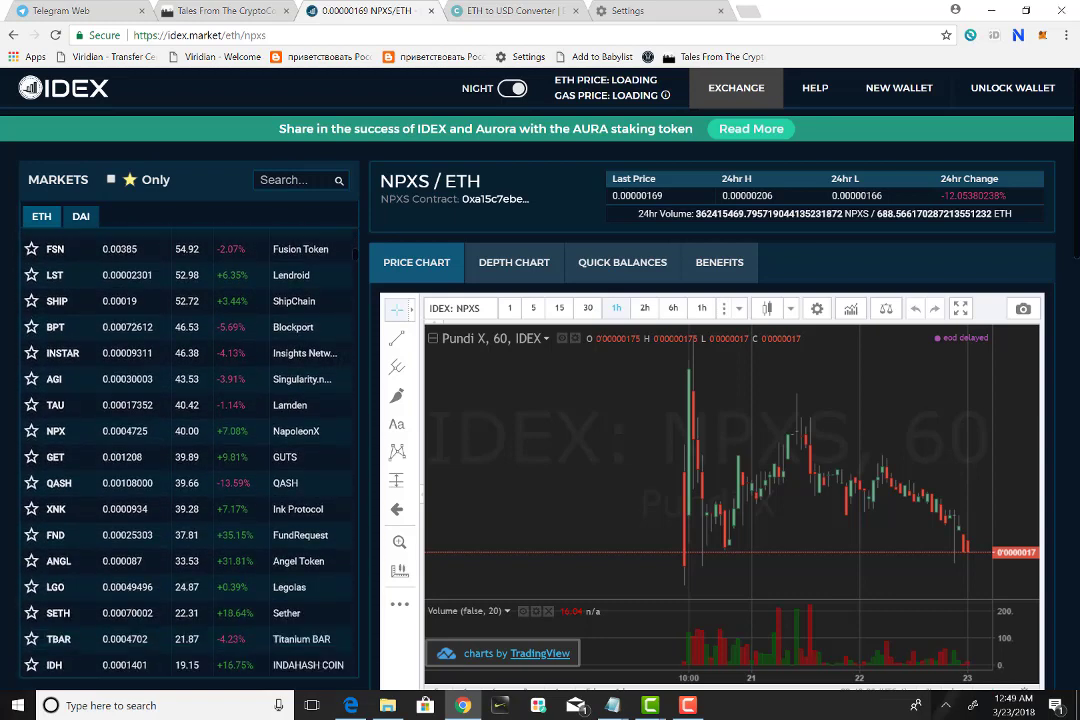
{"action": "scroll", "coordinate": [300, 228], "scroll_direction": "down", "scroll_amount": 6}
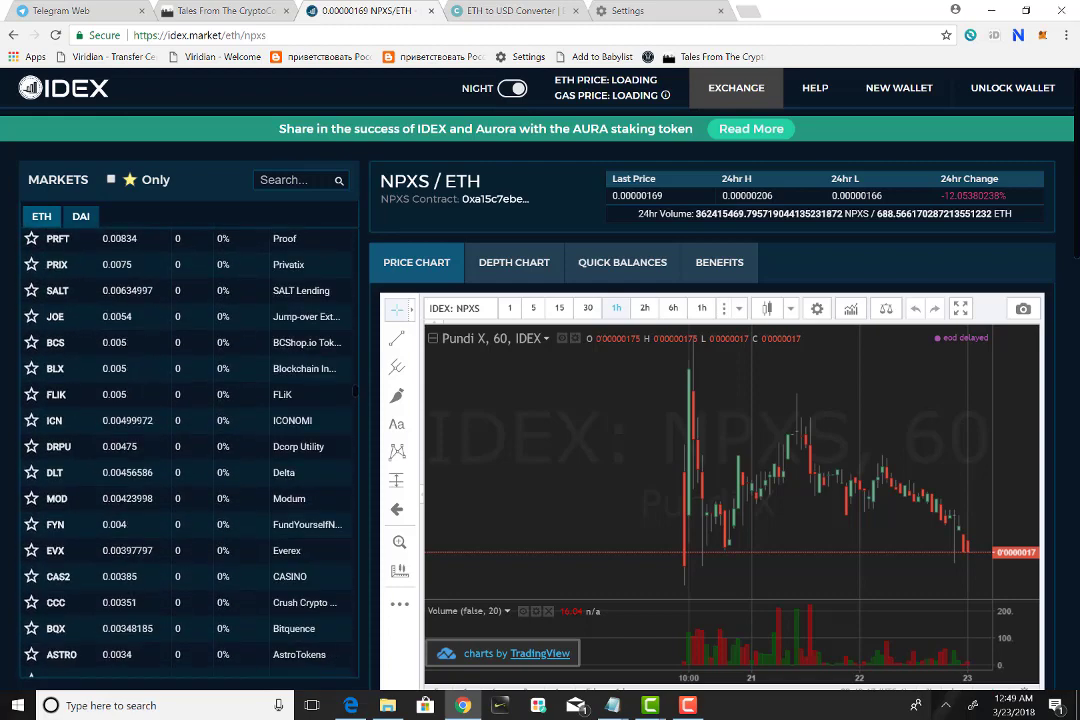
Enter 43 NPXS in the BUY NPXS form, priced at 0.000001708719274215 ETH.
{"action": "scroll", "coordinate": [540, 400], "scroll_direction": "down", "scroll_amount": 2}
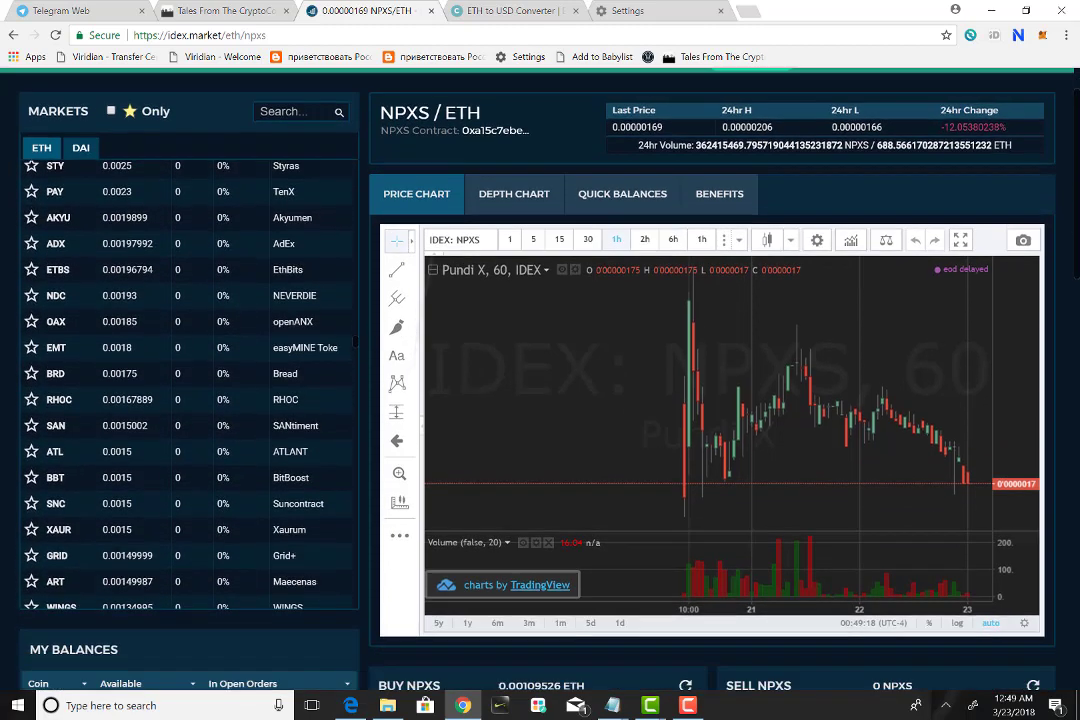
{"action": "scroll", "coordinate": [540, 400], "scroll_direction": "down", "scroll_amount": 1}
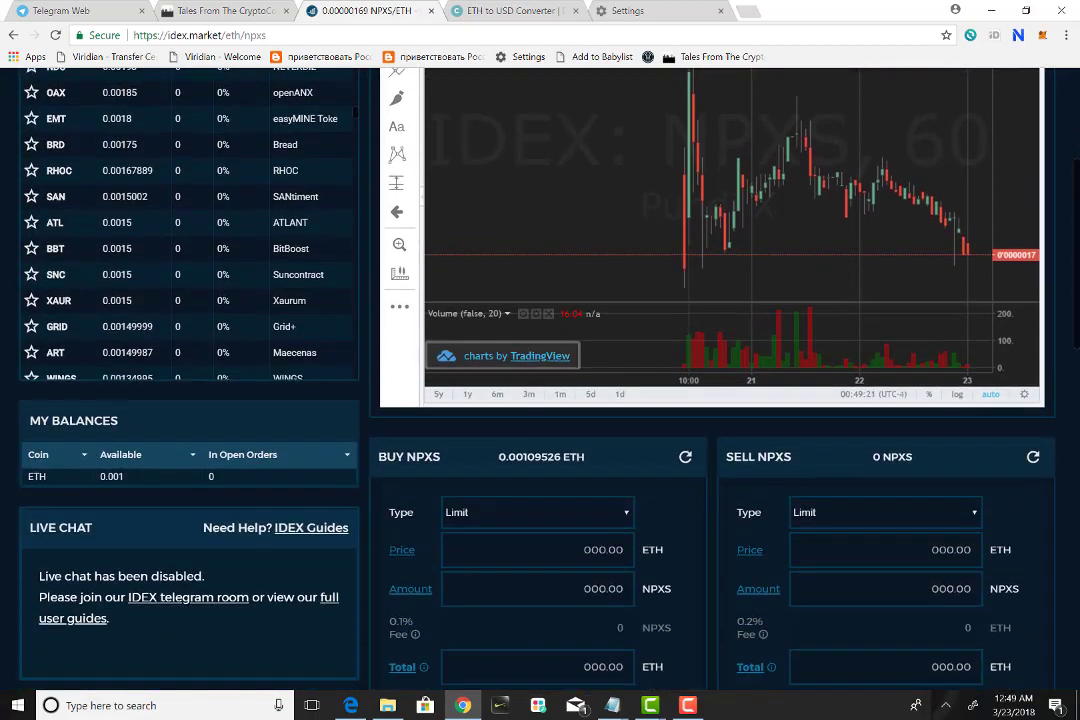
{"action": "scroll", "coordinate": [540, 400], "scroll_direction": "up", "scroll_amount": 2}
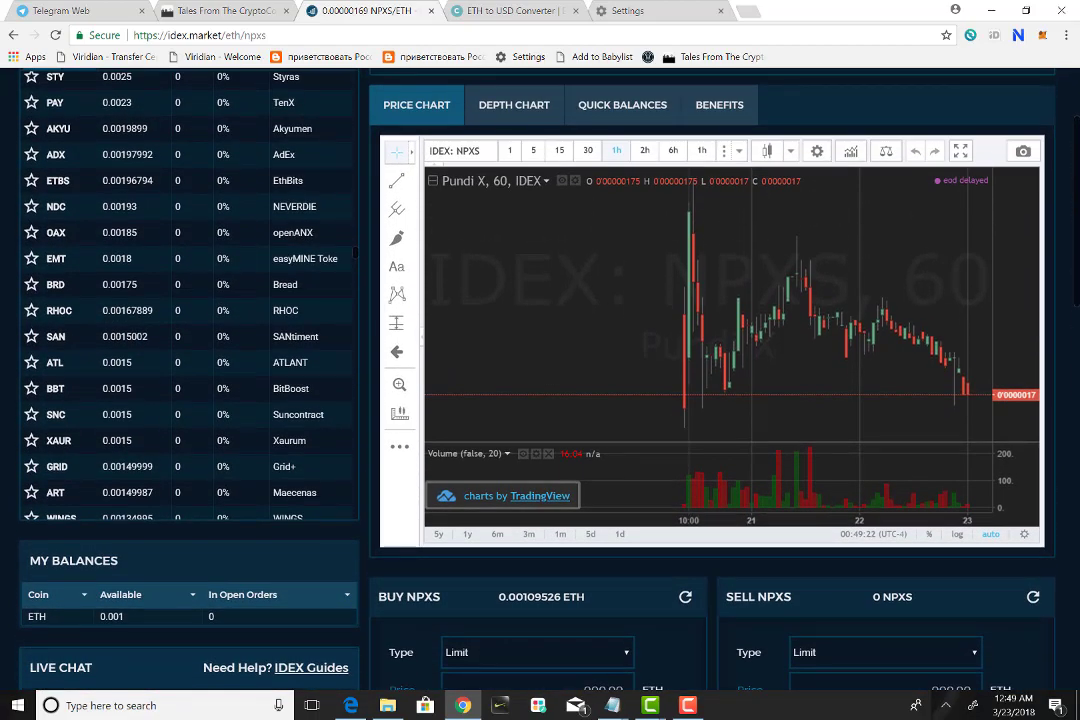
{"action": "scroll", "coordinate": [540, 400], "scroll_direction": "down", "scroll_amount": 2}
{"action": "scroll", "coordinate": [540, 400], "scroll_direction": "up", "scroll_amount": 2}
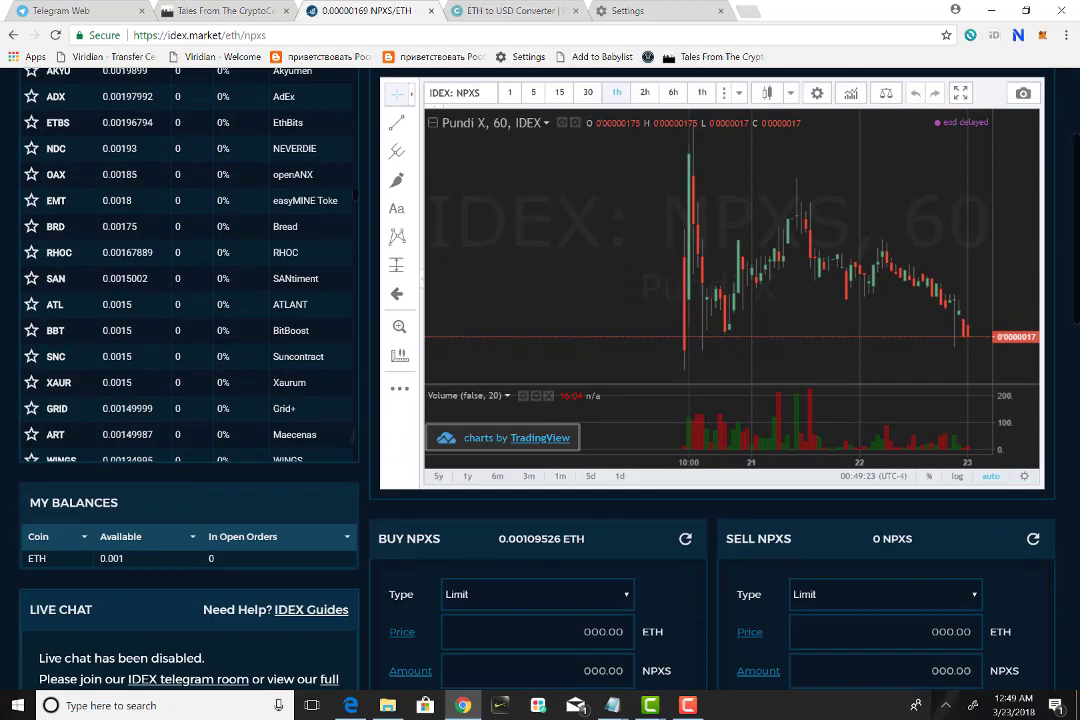
{"action": "scroll", "coordinate": [540, 400], "scroll_direction": "down", "scroll_amount": 2}
{"action": "scroll", "coordinate": [540, 400], "scroll_direction": "up", "scroll_amount": 1}
{"action": "scroll", "coordinate": [540, 400], "scroll_direction": "up", "scroll_amount": 2}
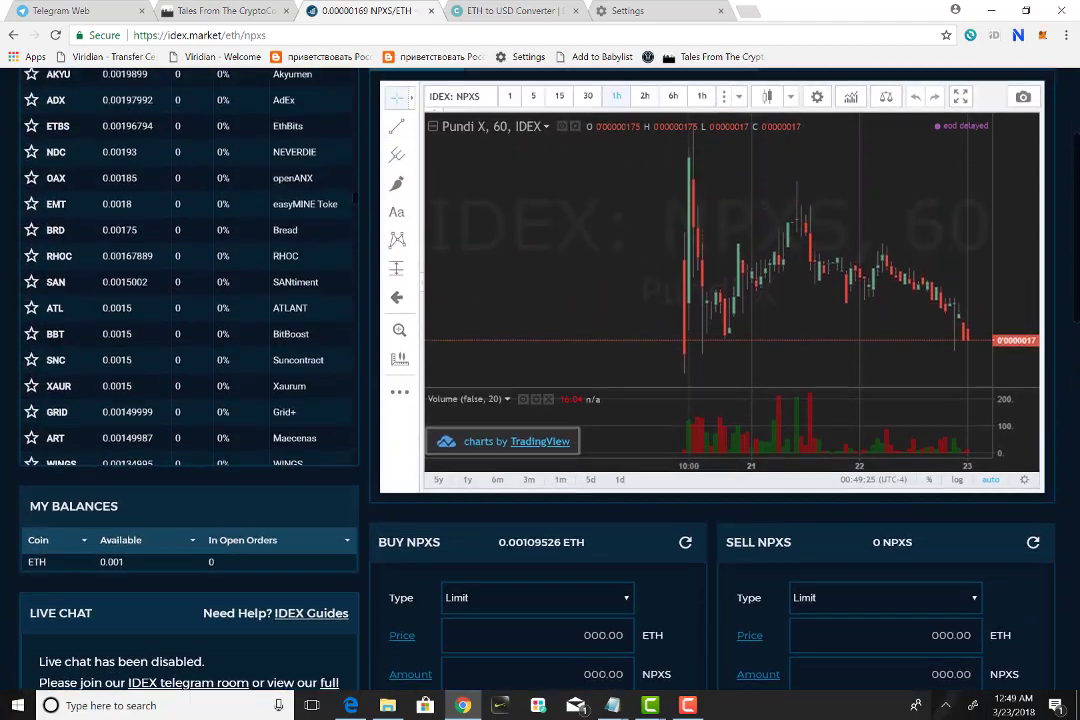
{"action": "scroll", "coordinate": [540, 400], "scroll_direction": "down", "scroll_amount": 3}
{"action": "scroll", "coordinate": [540, 400], "scroll_direction": "up", "scroll_amount": 2}
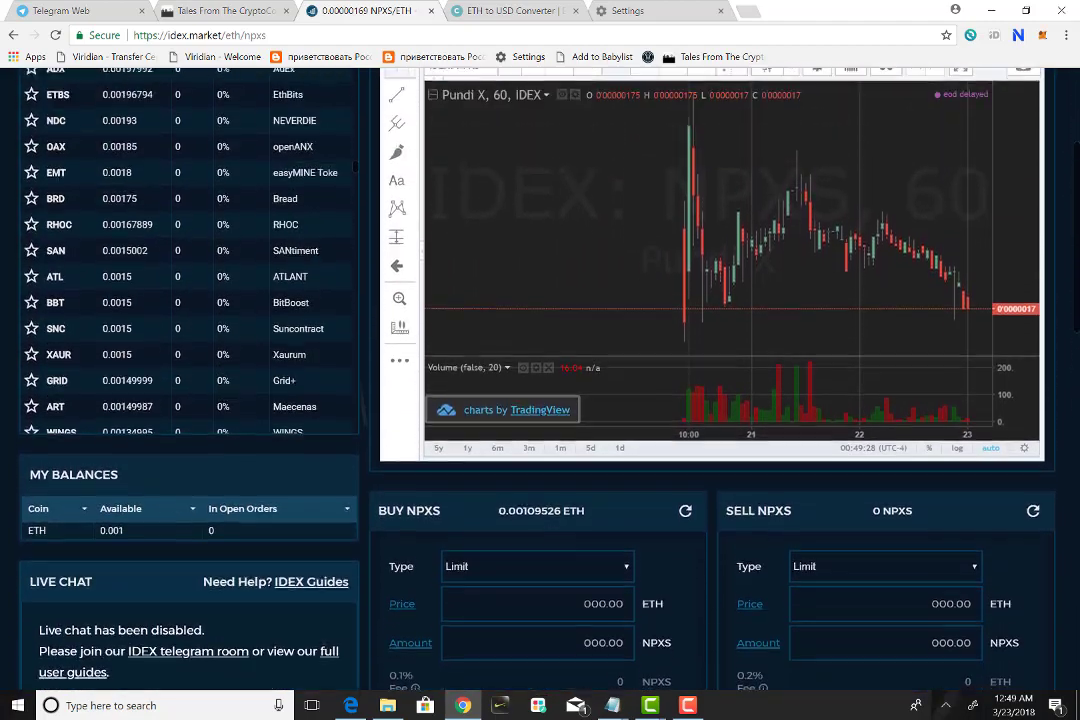
{"action": "scroll", "coordinate": [540, 400], "scroll_direction": "down", "scroll_amount": 1}
{"action": "scroll", "coordinate": [540, 400], "scroll_direction": "down", "scroll_amount": 1}
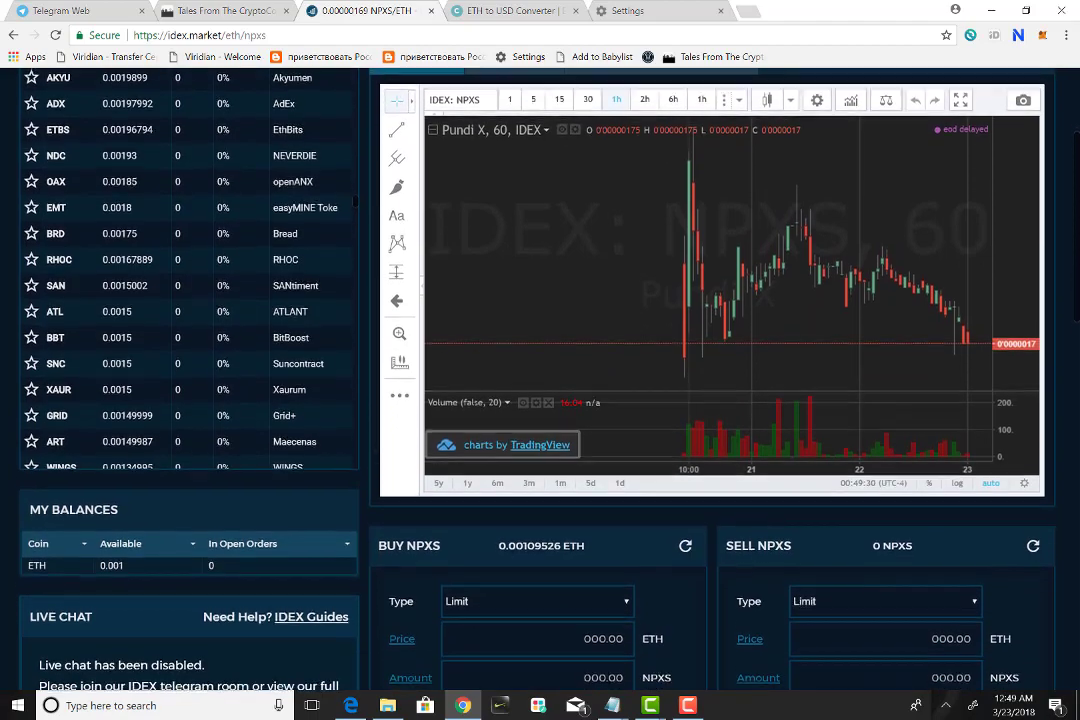
{"action": "scroll", "coordinate": [540, 400], "scroll_direction": "up", "scroll_amount": 1}
{"action": "scroll", "coordinate": [540, 400], "scroll_direction": "down", "scroll_amount": 3}
{"action": "scroll", "coordinate": [540, 400], "scroll_direction": "down", "scroll_amount": 2}
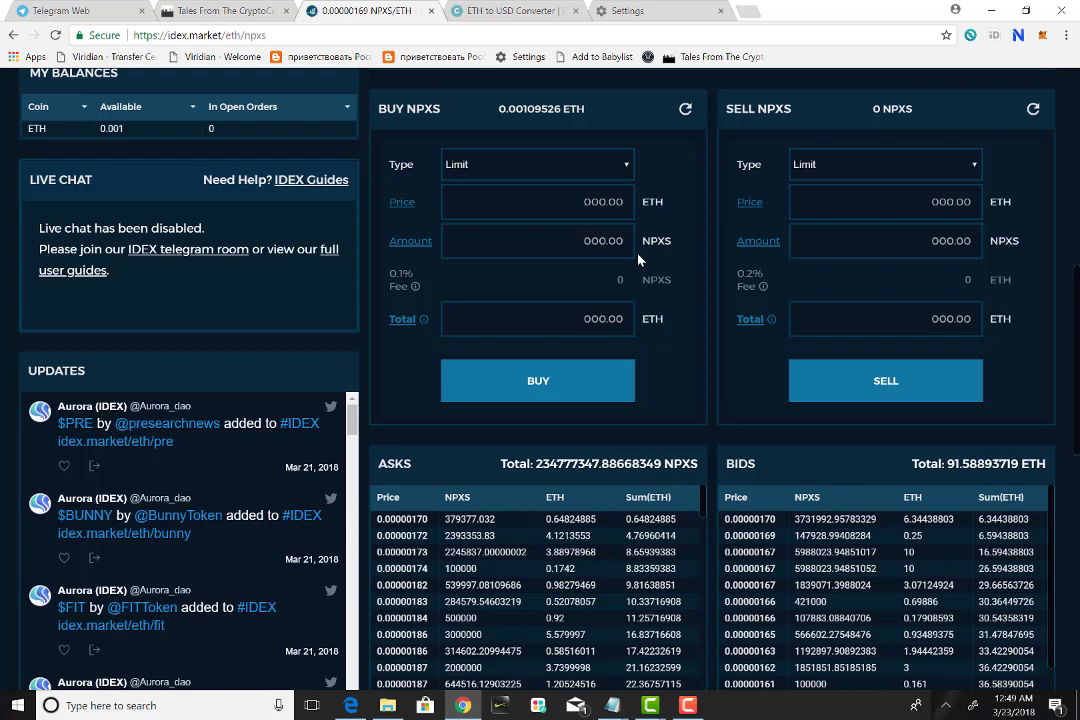
{"action": "type", "text": "43"}
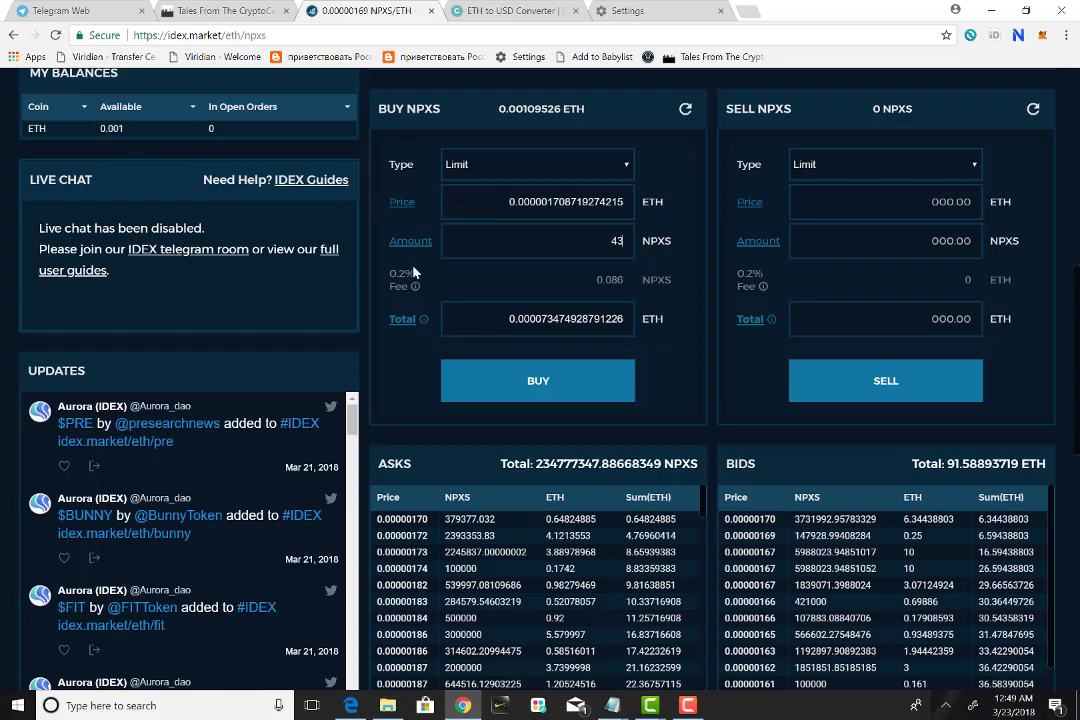
Review My Open Orders and Market Trades, close the CoinAlerts.io popup, and return to the top.
{"action": "scroll", "coordinate": [415, 272], "scroll_direction": "down", "scroll_amount": 3}
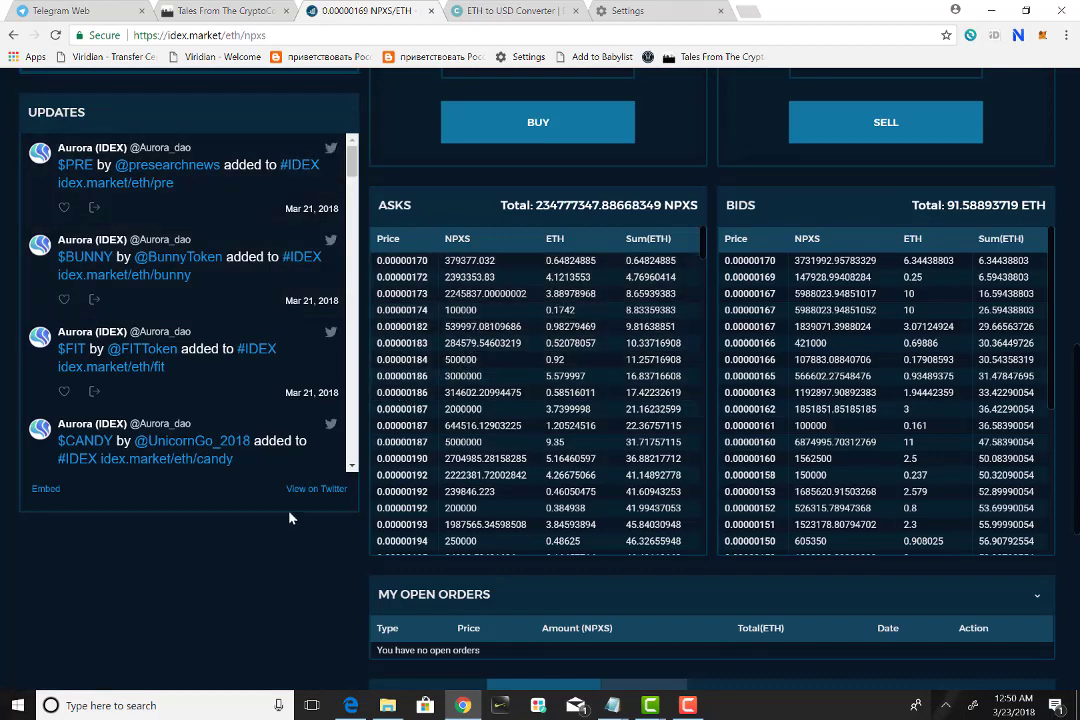
{"action": "scroll", "coordinate": [290, 518], "scroll_direction": "down", "scroll_amount": 4}
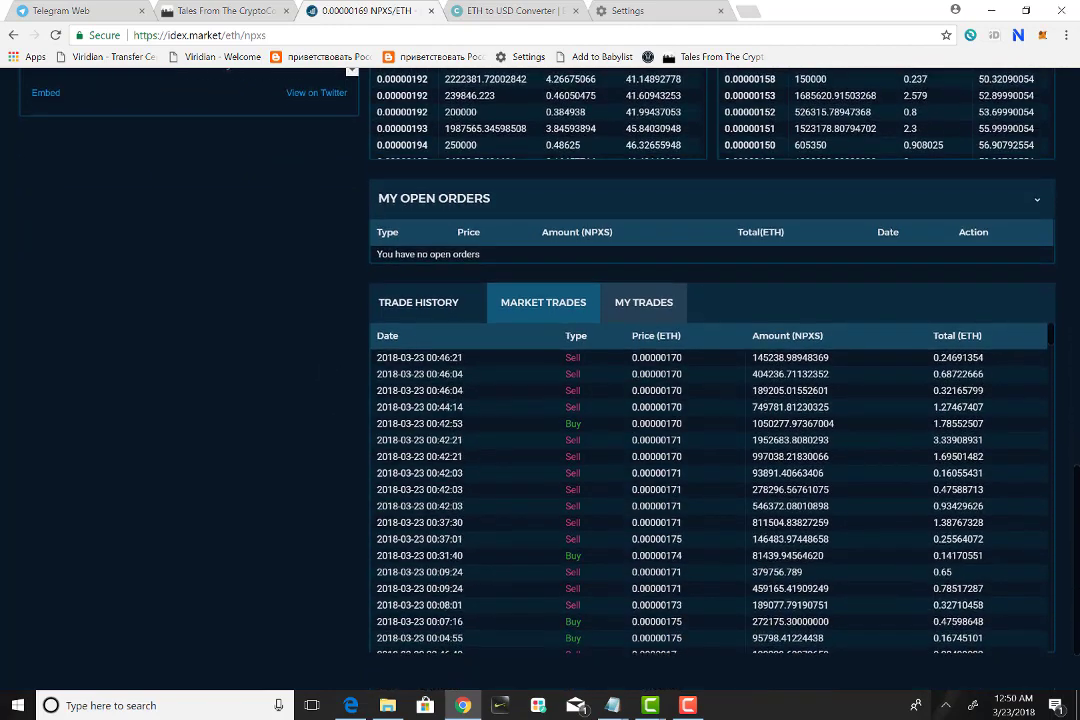
{"action": "scroll", "coordinate": [290, 450], "scroll_direction": "down", "scroll_amount": 2}
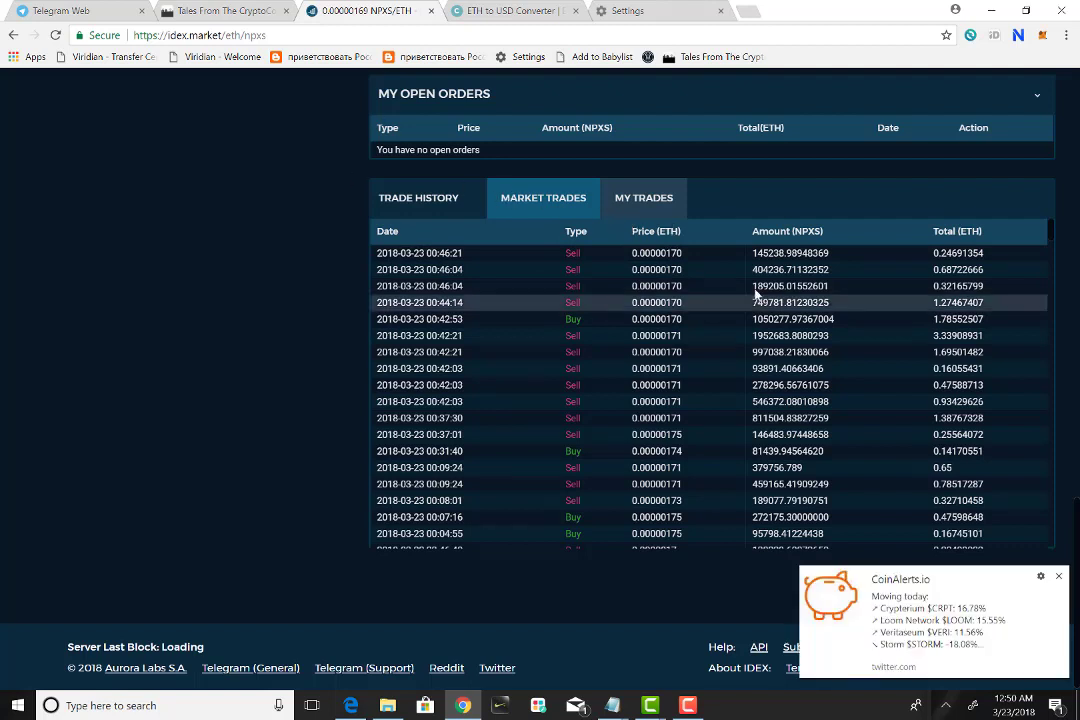
{"action": "left_click", "coordinate": [1061, 580]}
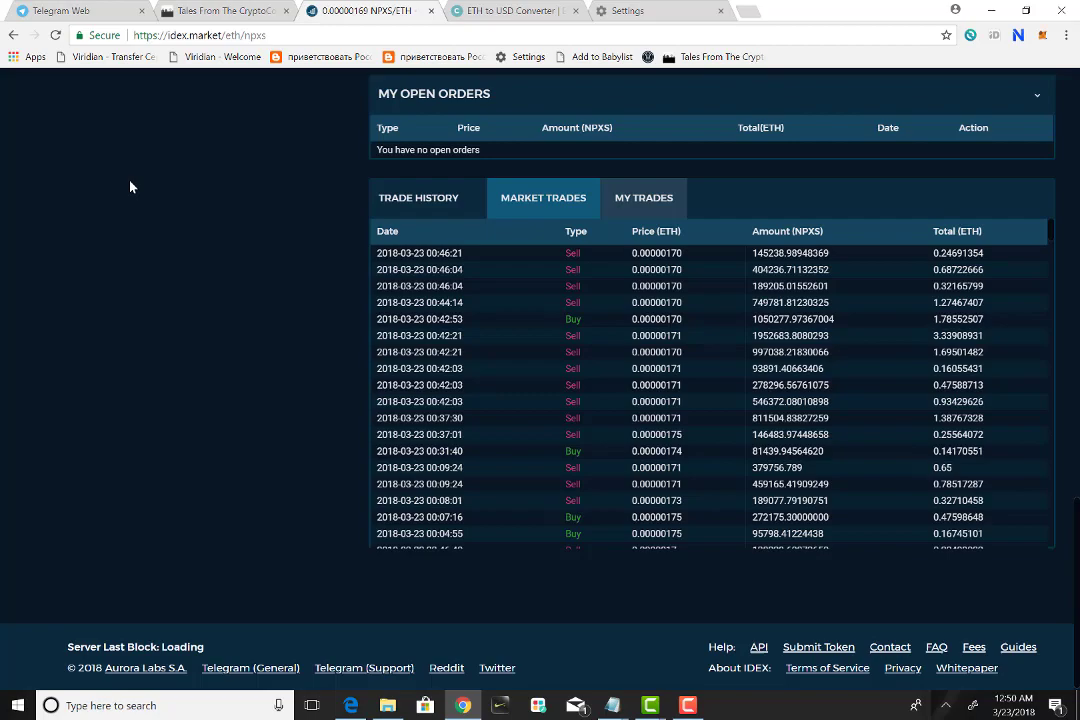
{"action": "scroll", "coordinate": [130, 187], "scroll_direction": "up", "scroll_amount": 15}
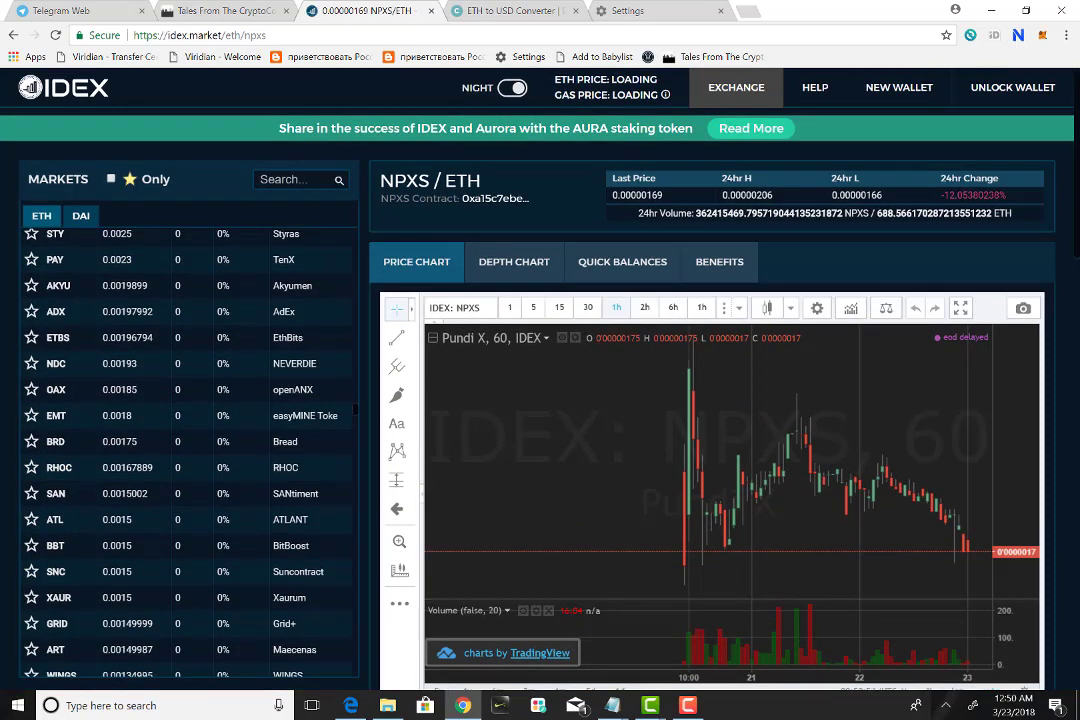
Unlock the IDEX wallet using the Metamask option.
{"action": "left_click", "coordinate": [1007, 92]}
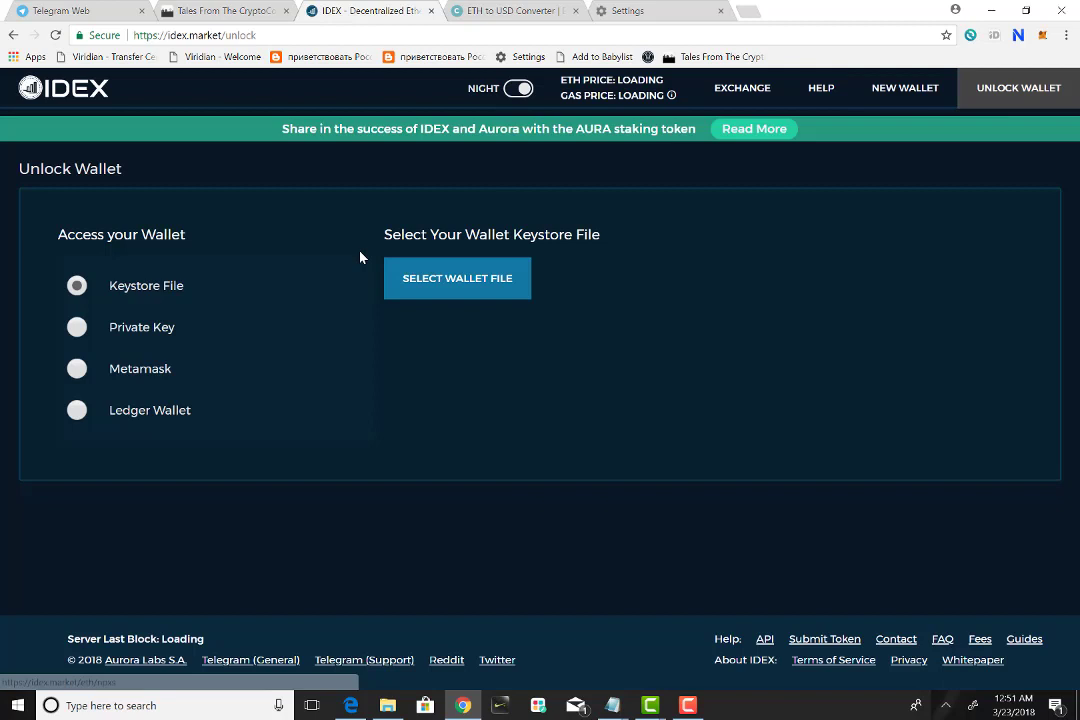
{"action": "left_click", "coordinate": [75, 370]}
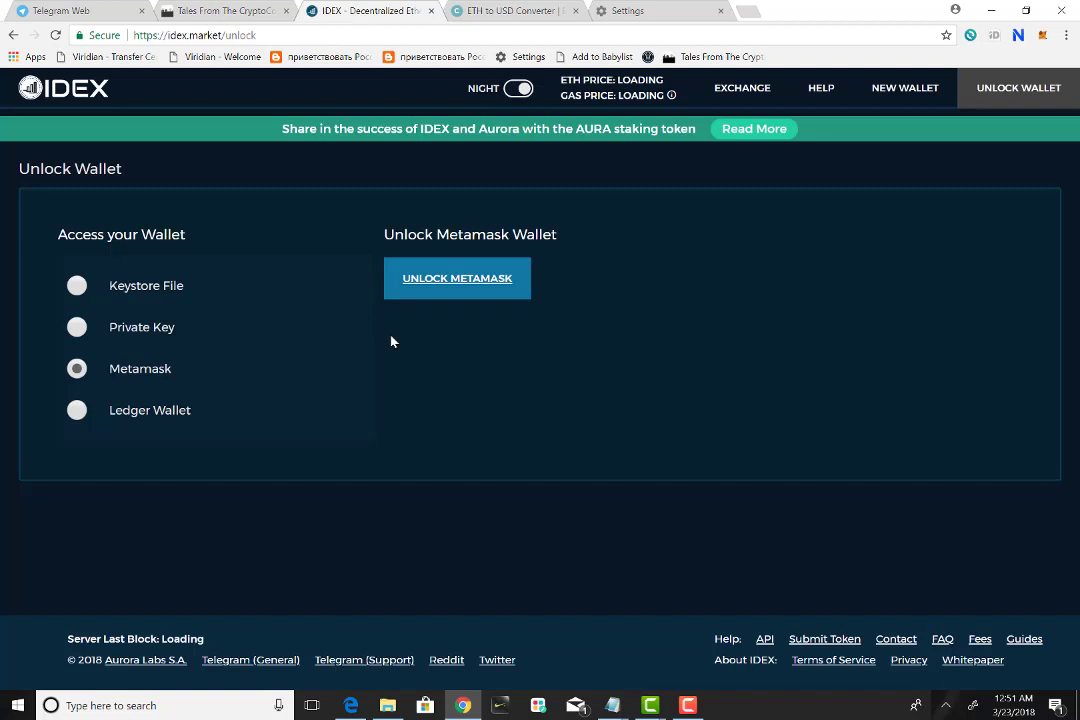
{"action": "left_click", "coordinate": [426, 296]}
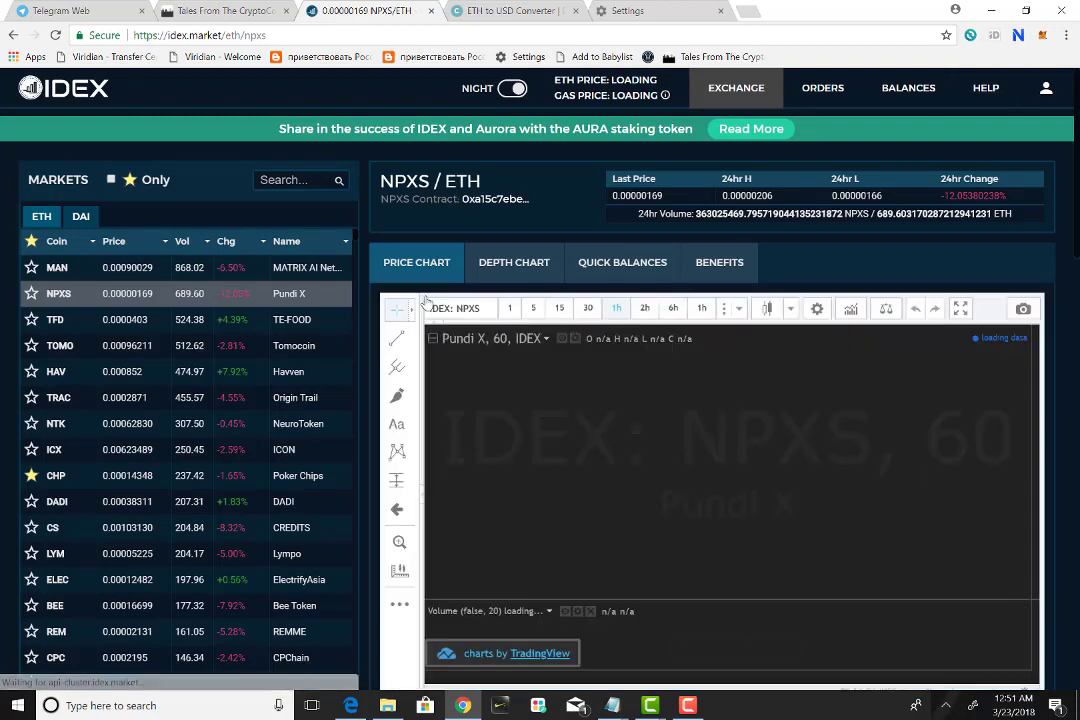
Open FULL BALANCES from the BALANCES menu to see the ETH wallet and IDEX balances.
{"action": "mouse_move", "coordinate": [1050, 92]}
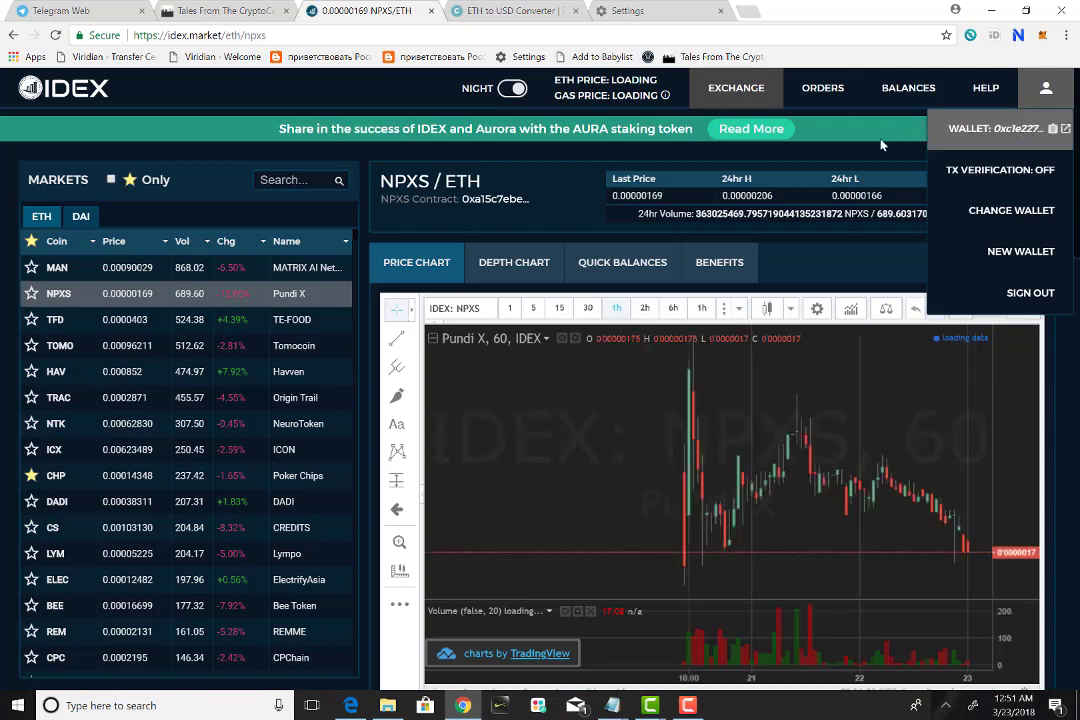
{"action": "mouse_move", "coordinate": [992, 99]}
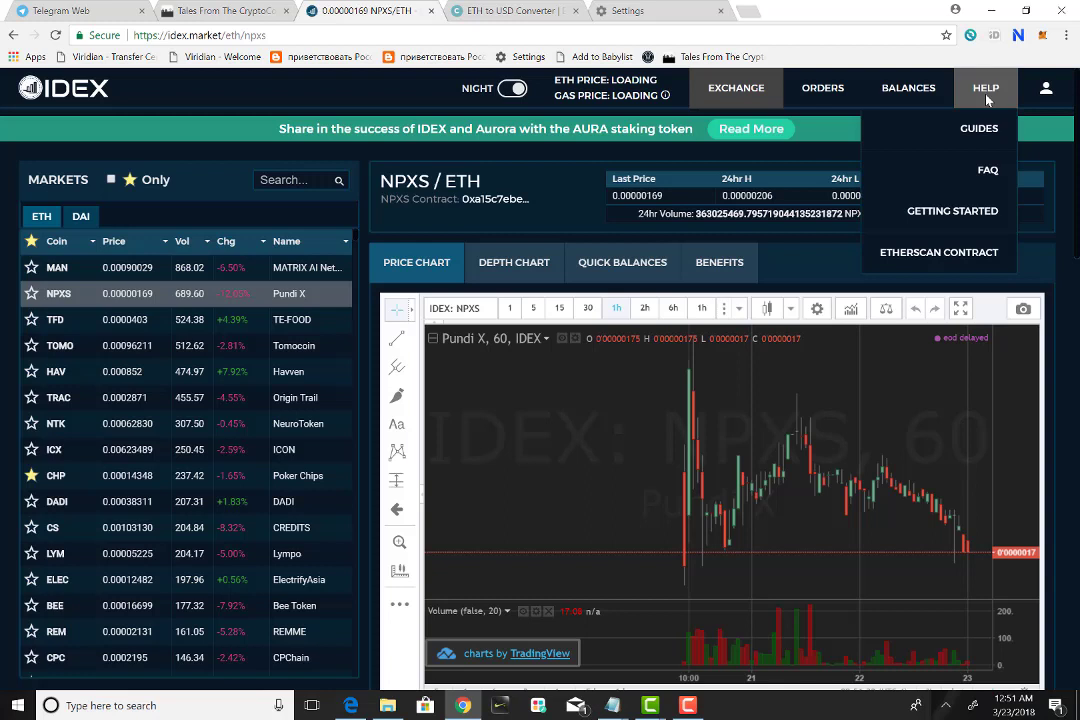
{"action": "mouse_move", "coordinate": [932, 97]}
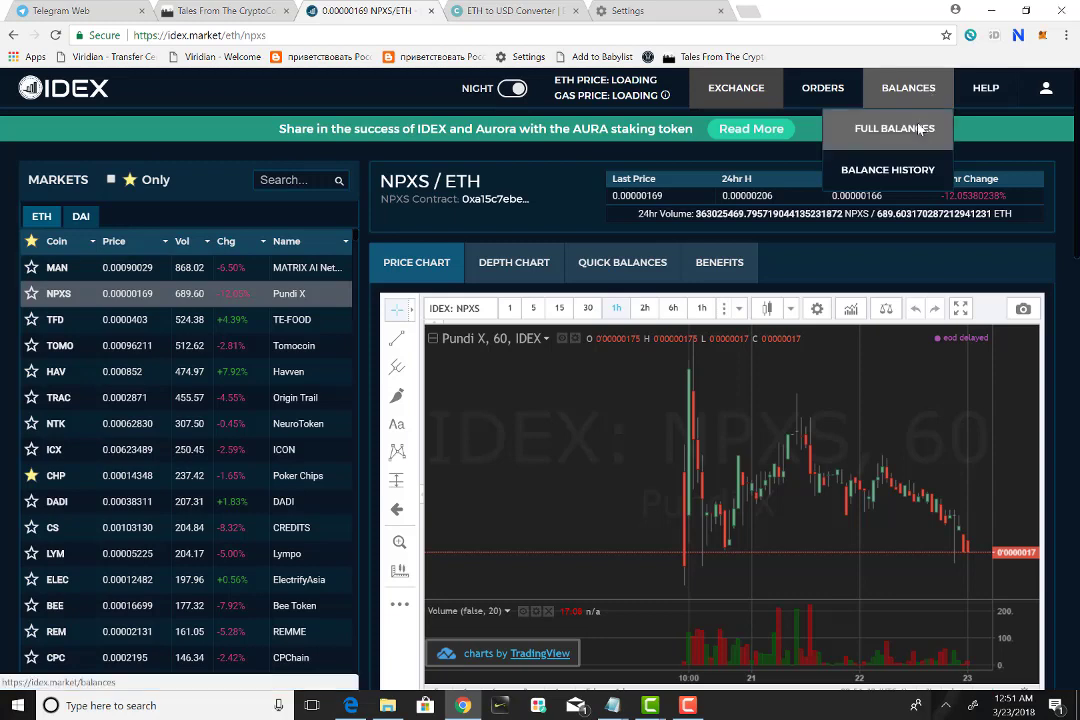
{"action": "left_click", "coordinate": [919, 129]}
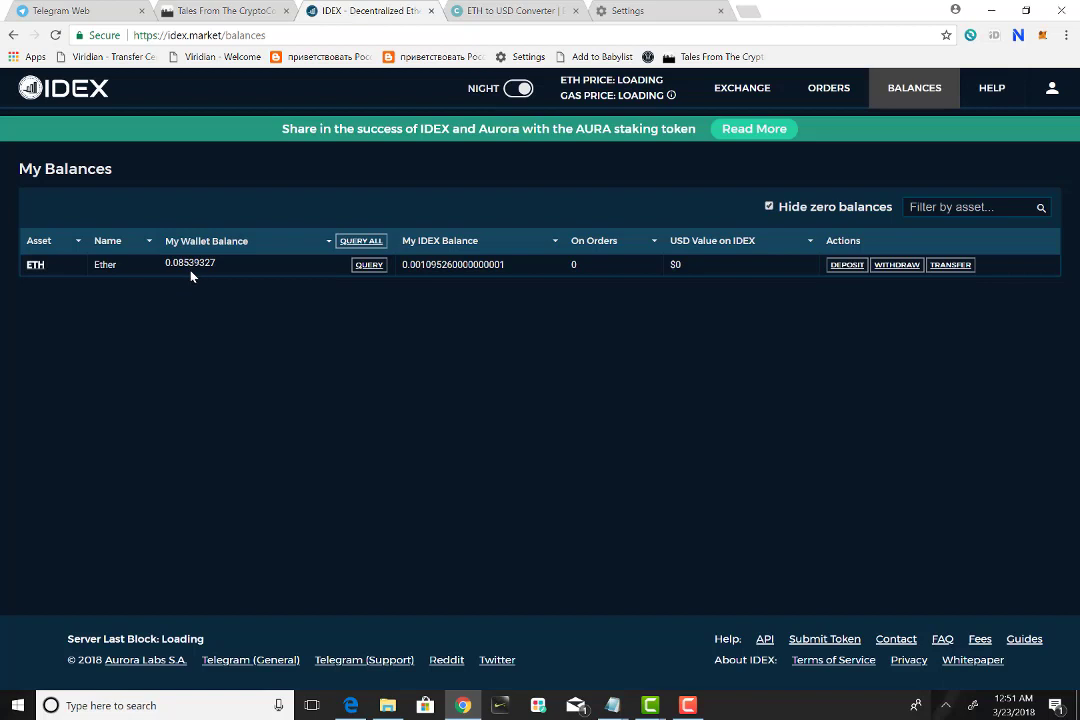
Check the MetaMask ETH balance, then open the Deposit Ether (ETH) dialog.
{"action": "left_click", "coordinate": [1043, 36]}
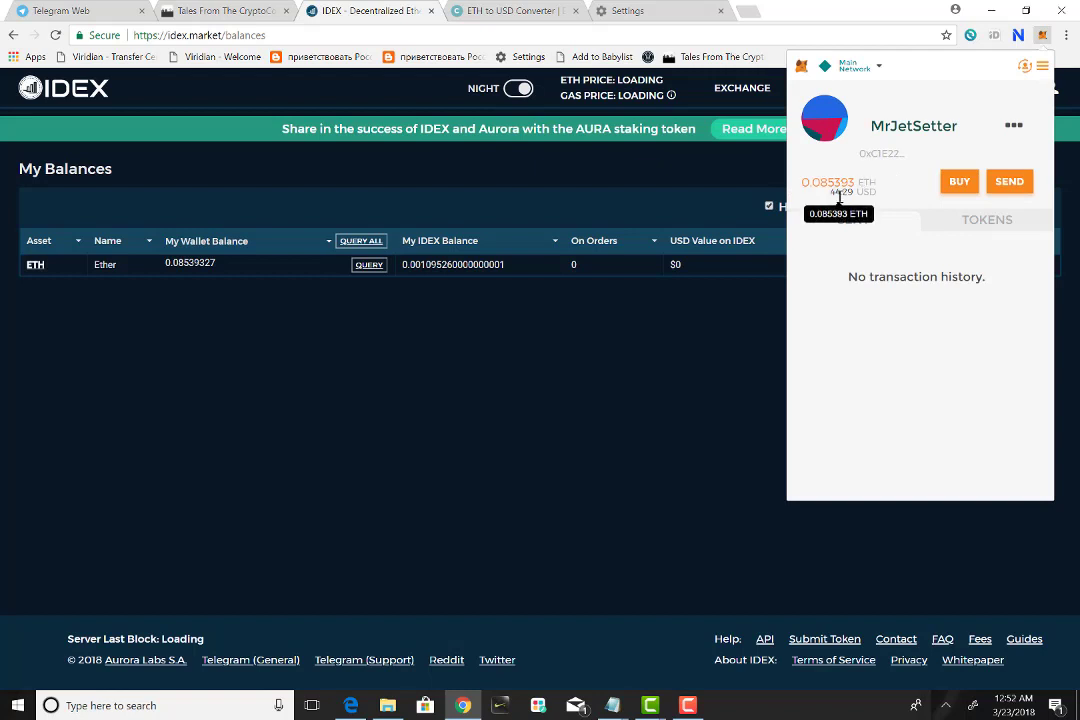
{"action": "left_click", "coordinate": [385, 401]}
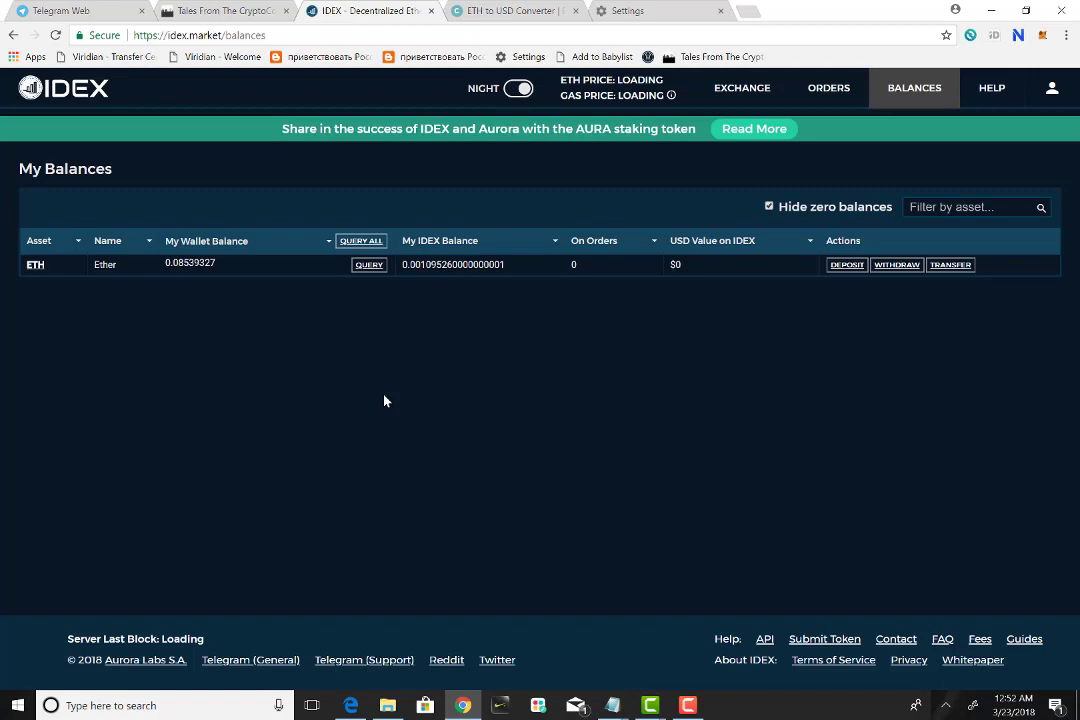
{"action": "left_click", "coordinate": [846, 268]}
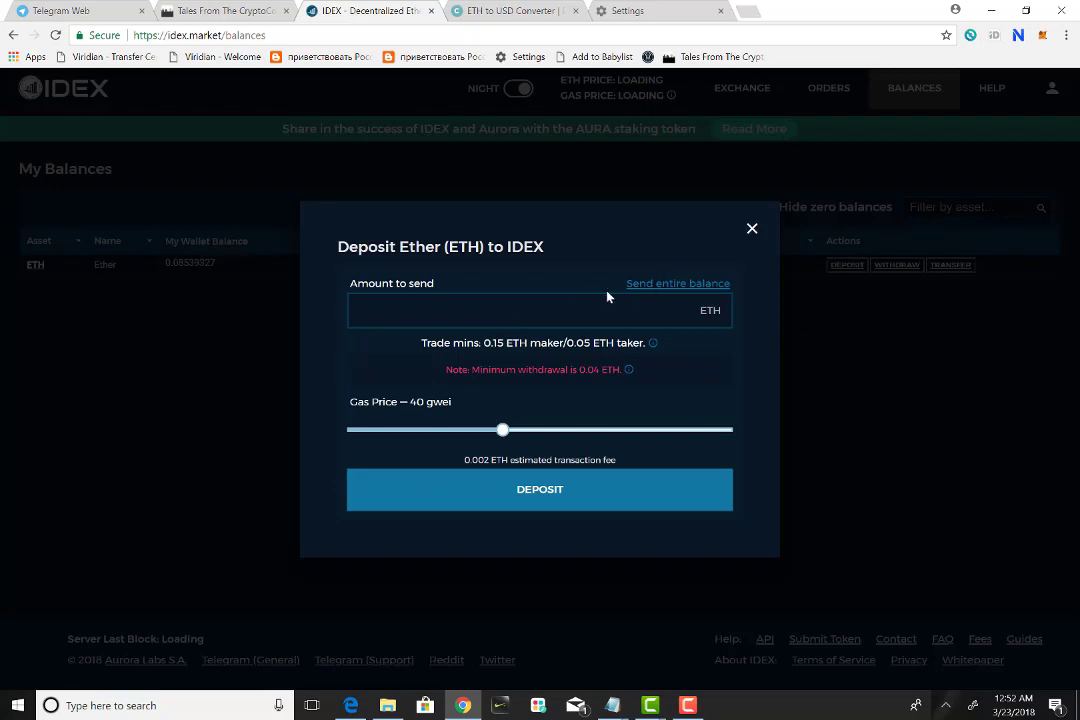
Deposit the entire 0.07539327 ETH wallet balance and confirm the transaction.
{"action": "left_click", "coordinate": [575, 312]}
{"action": "left_click", "coordinate": [651, 284]}
{"action": "left_click", "coordinate": [525, 488]}
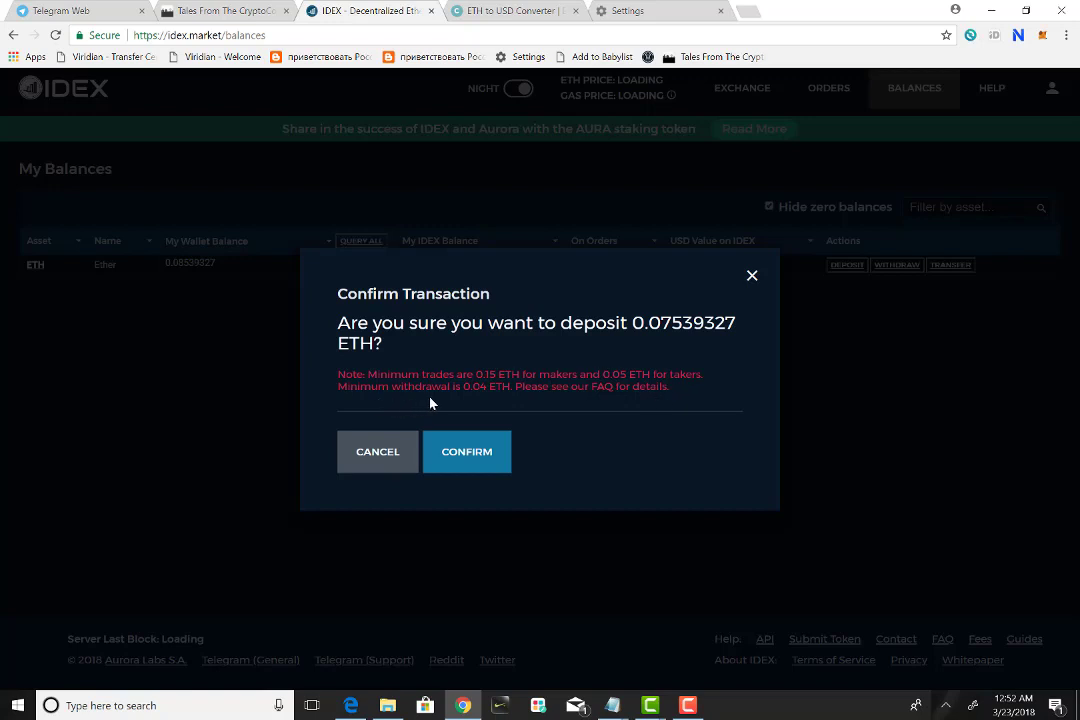
{"action": "left_click", "coordinate": [462, 452]}
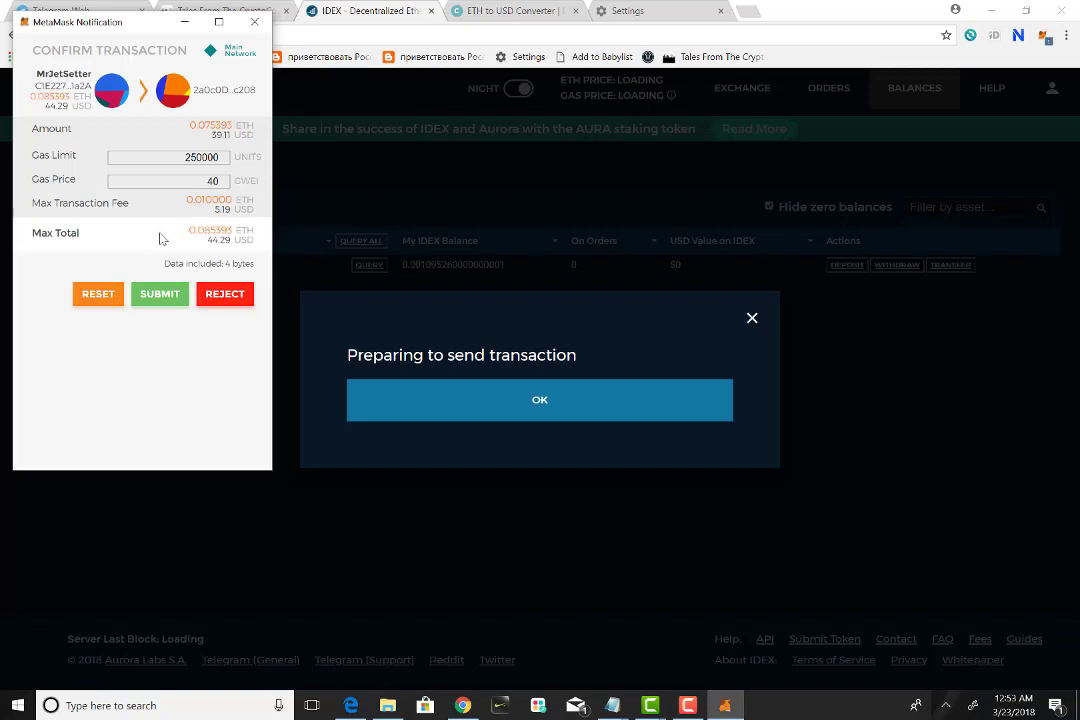
Approve the 0.075393 ETH deposit in MetaMask and return to the NPXS/ETH exchange.
{"action": "left_click", "coordinate": [159, 296]}
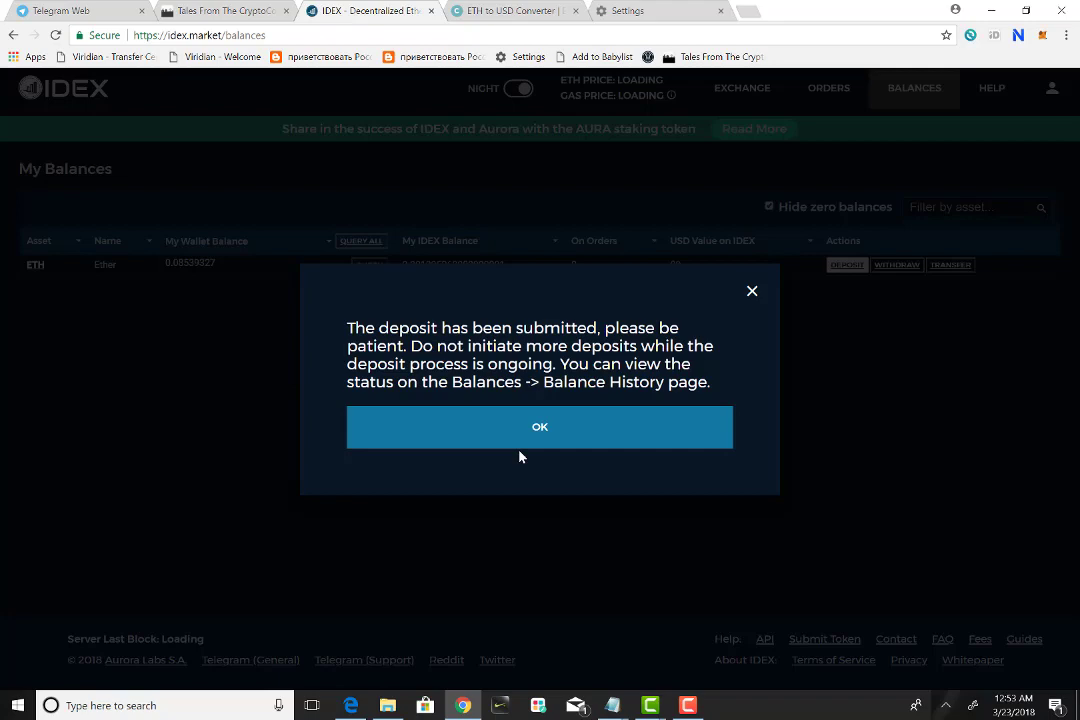
{"action": "left_click", "coordinate": [527, 425]}
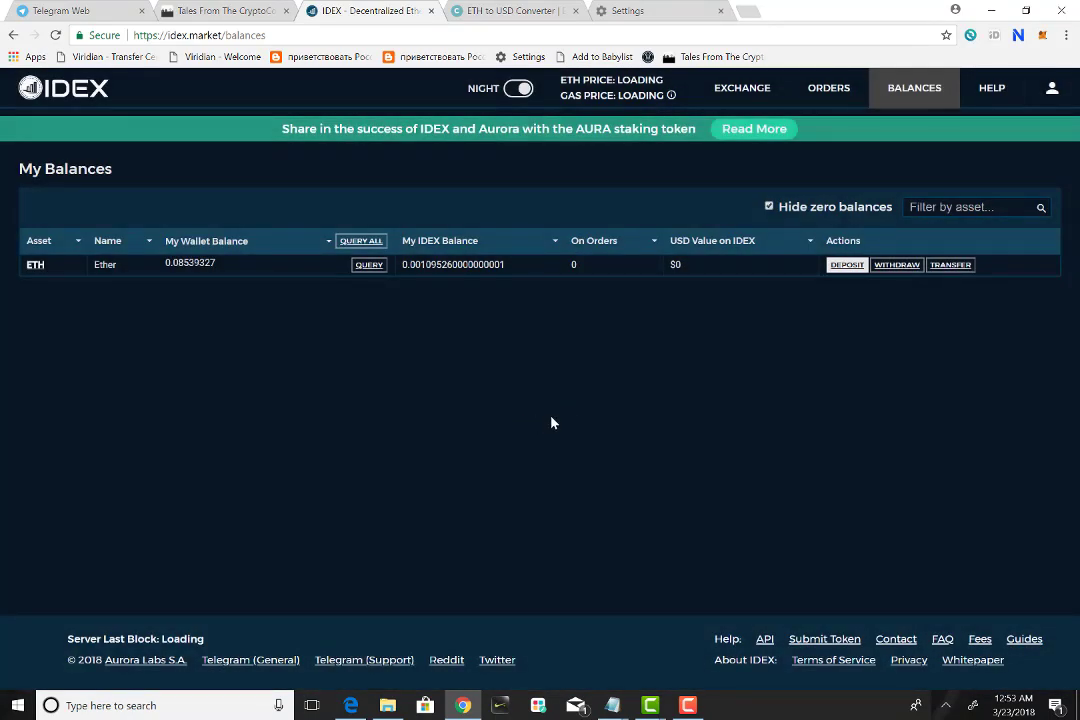
{"action": "left_click", "coordinate": [742, 90]}
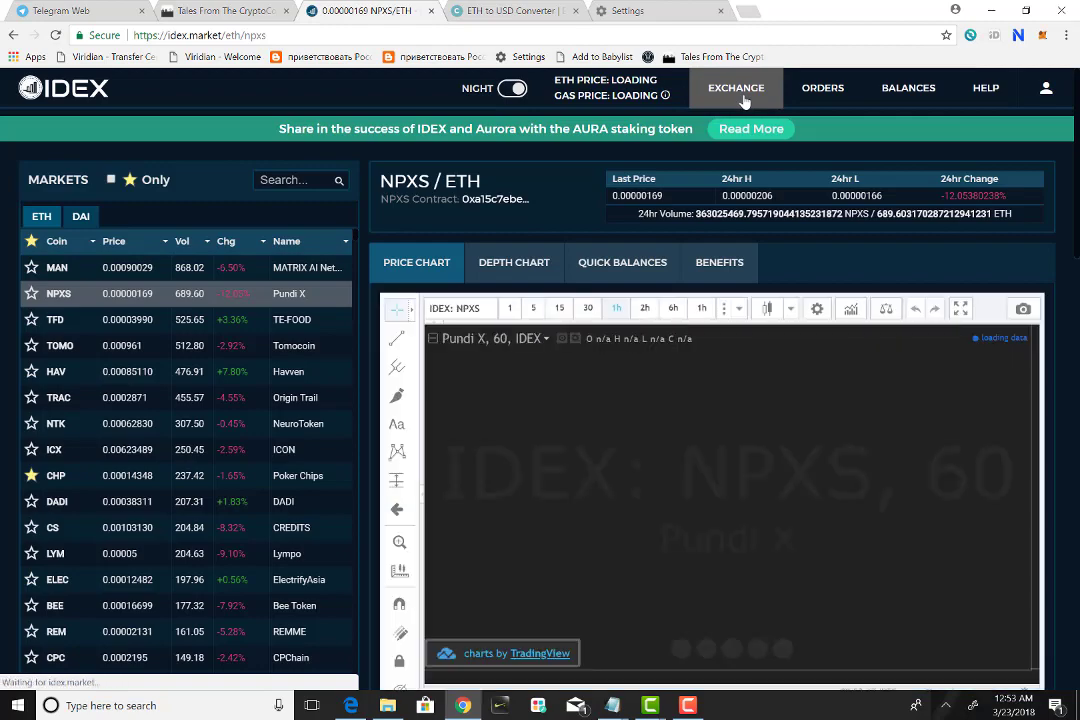
Acknowledge the 'Your deposit has finished' notice for 0.07539327 ETH.
{"action": "scroll", "coordinate": [190, 450], "scroll_direction": "down", "scroll_amount": 2}
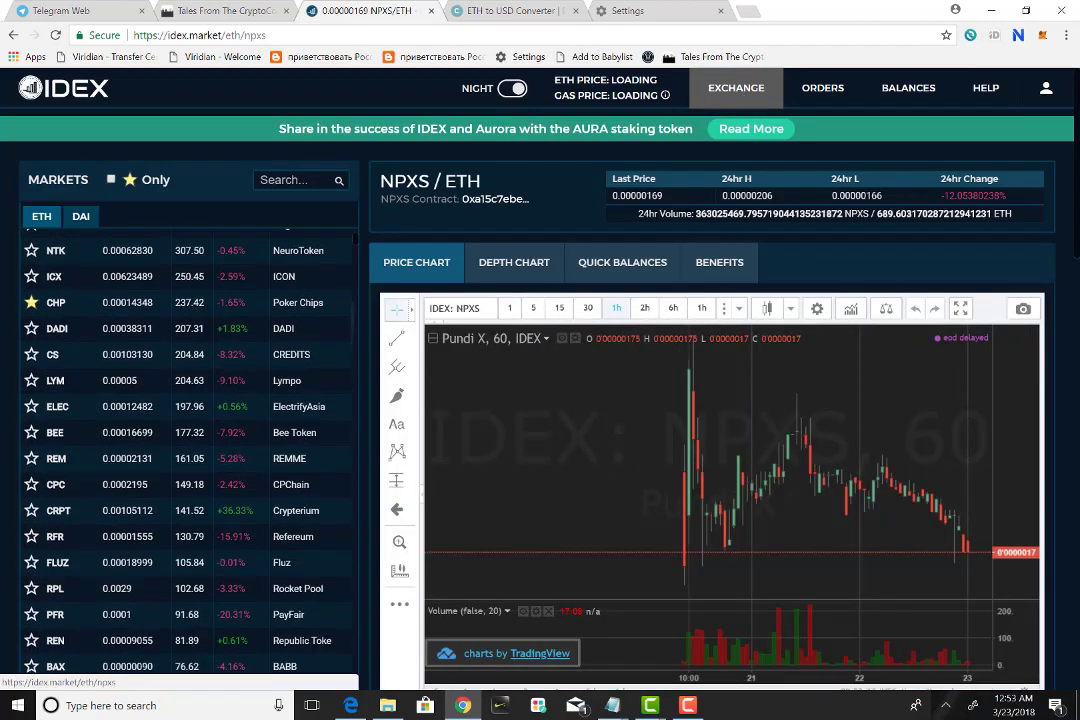
{"action": "scroll", "coordinate": [190, 450], "scroll_direction": "down", "scroll_amount": 4}
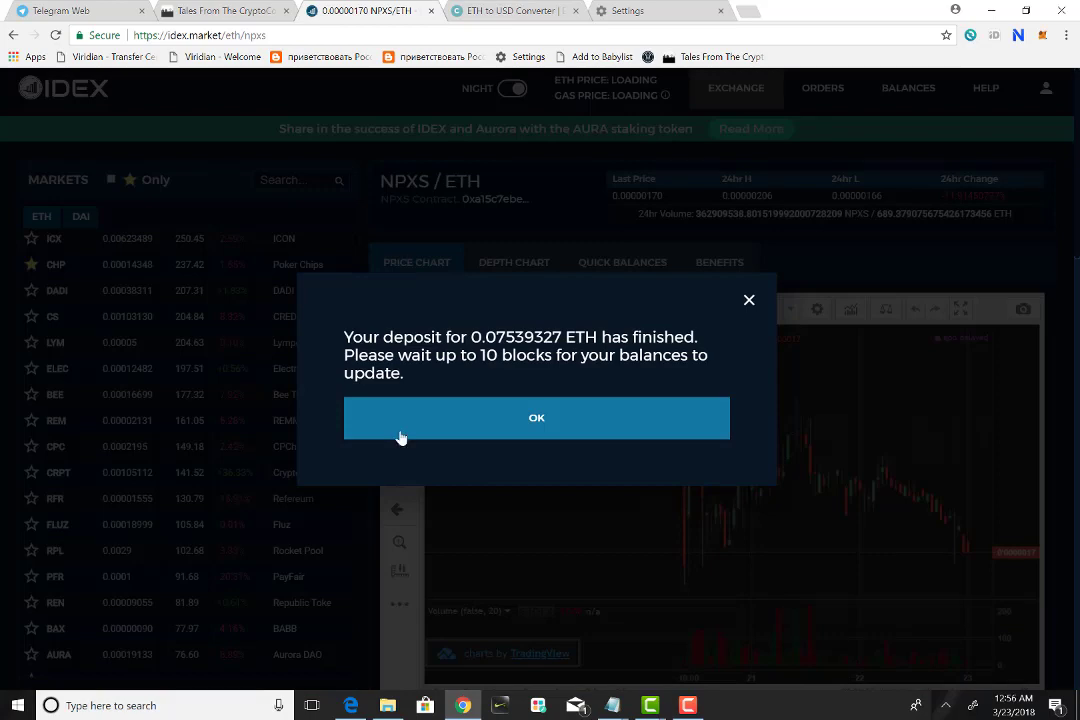
{"action": "left_click", "coordinate": [566, 430]}
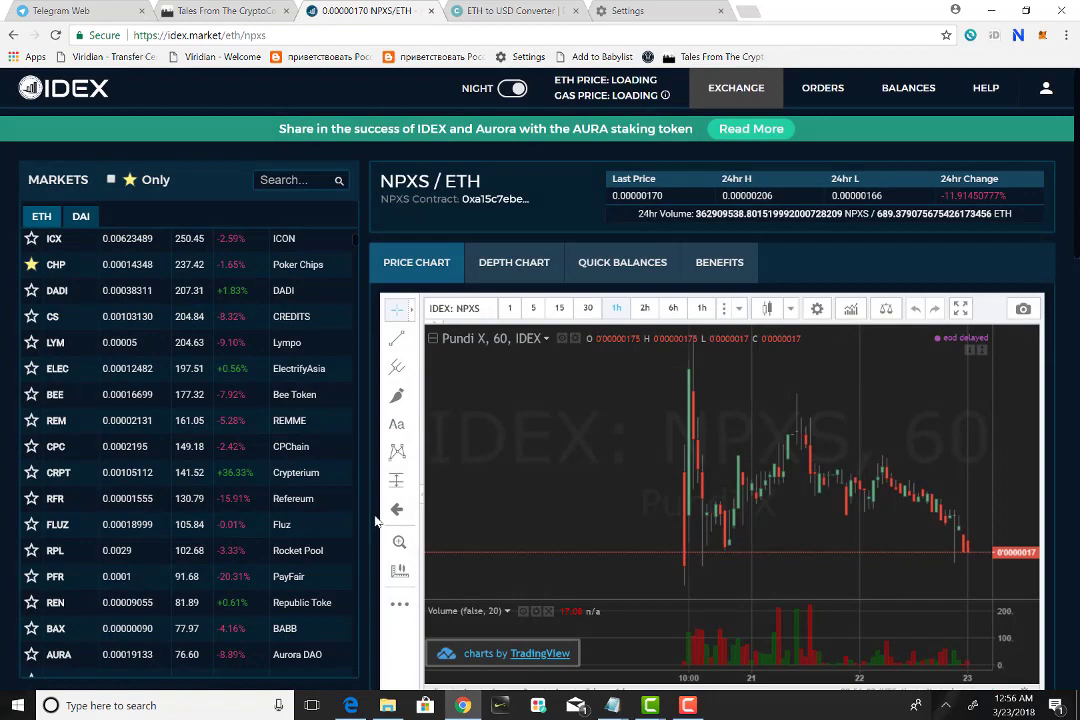
Reload the page and scroll to My Balances, now showing 0.0764 ETH available.
{"action": "scroll", "coordinate": [386, 482], "scroll_direction": "down", "scroll_amount": 3}
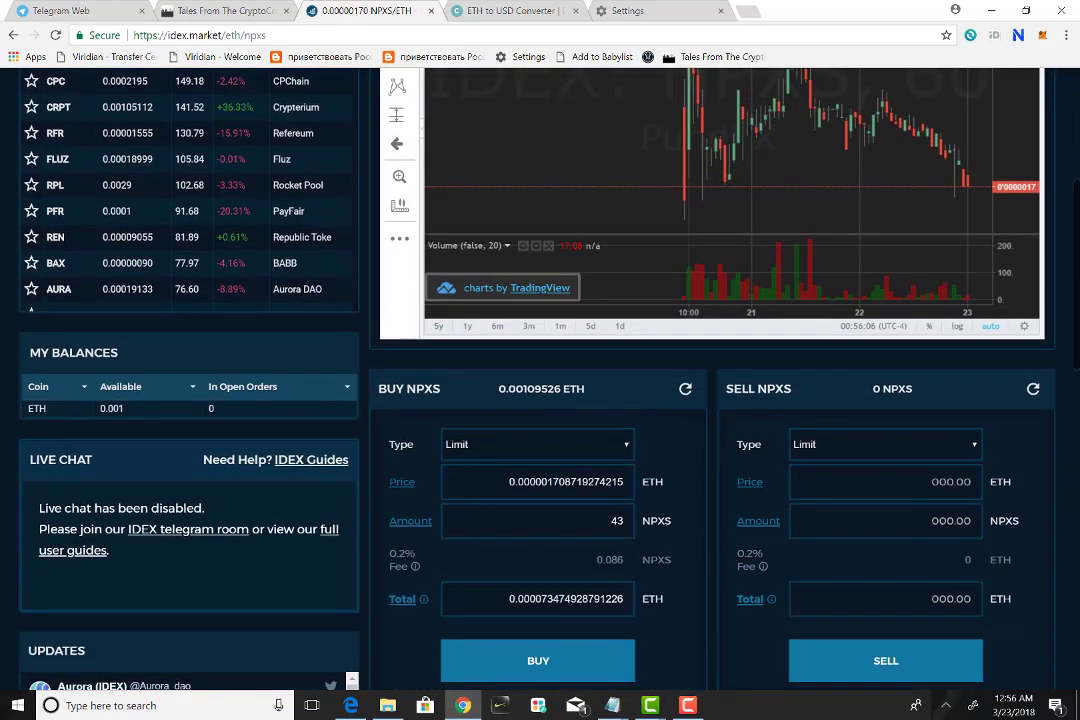
{"action": "scroll", "coordinate": [327, 285], "scroll_direction": "down", "scroll_amount": 1}
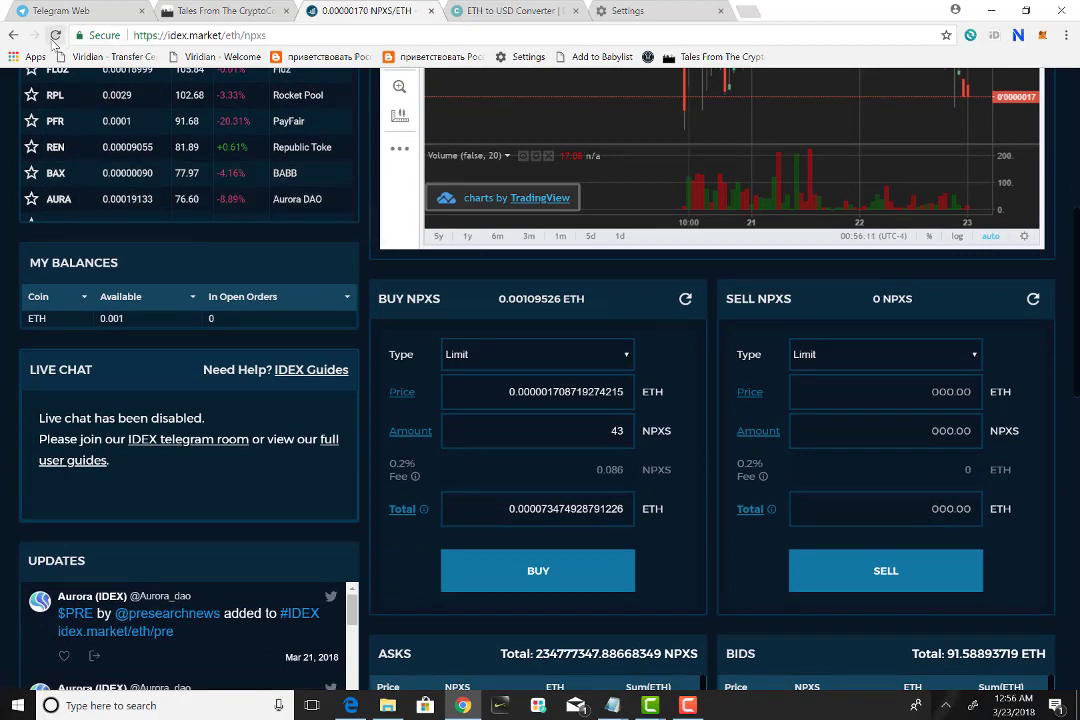
{"action": "left_click", "coordinate": [55, 35]}
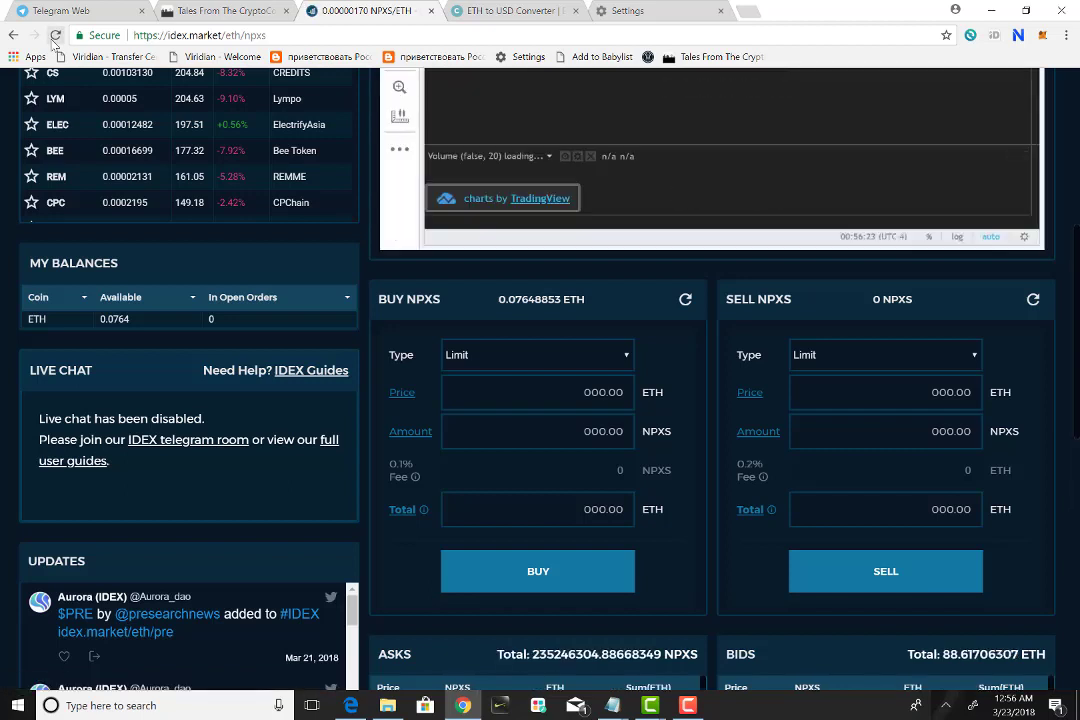
{"action": "scroll", "coordinate": [540, 380], "scroll_direction": "up", "scroll_amount": 5}
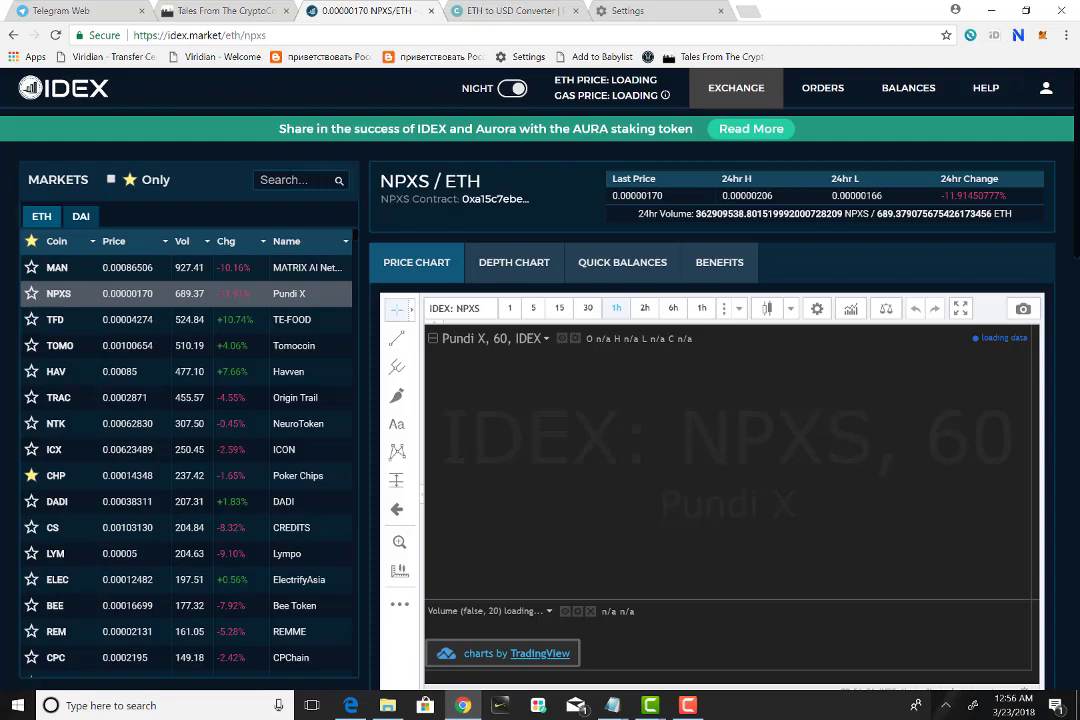
{"action": "scroll", "coordinate": [540, 380], "scroll_direction": "down", "scroll_amount": 5}
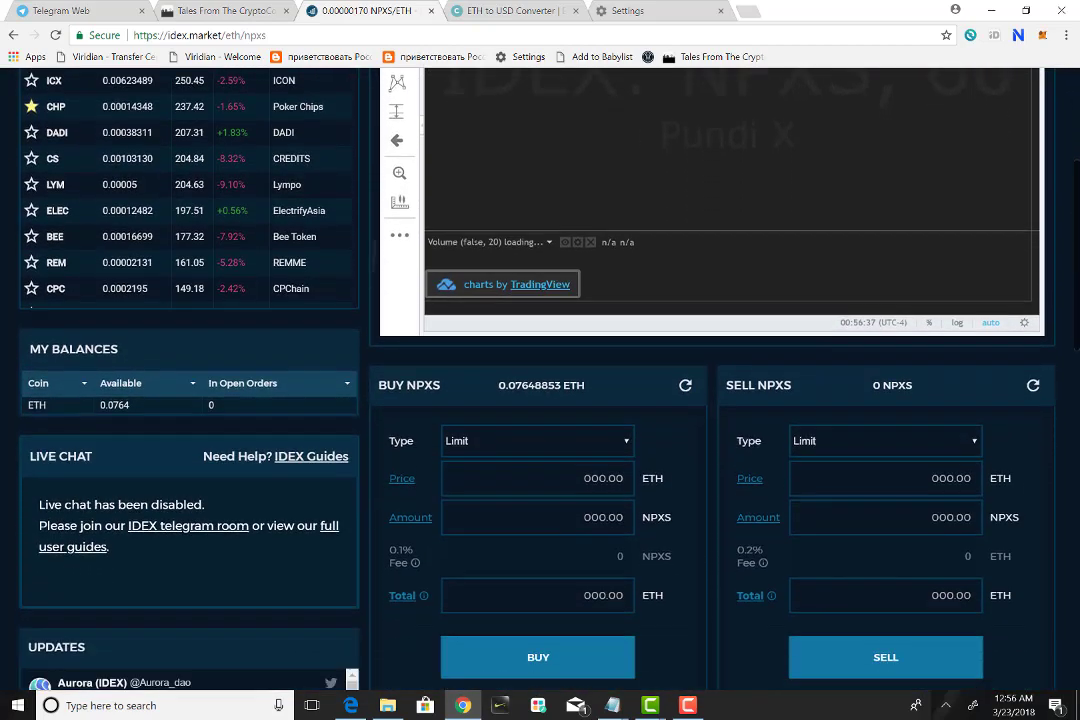
{"action": "scroll", "coordinate": [591, 292], "scroll_direction": "down", "scroll_amount": 1}
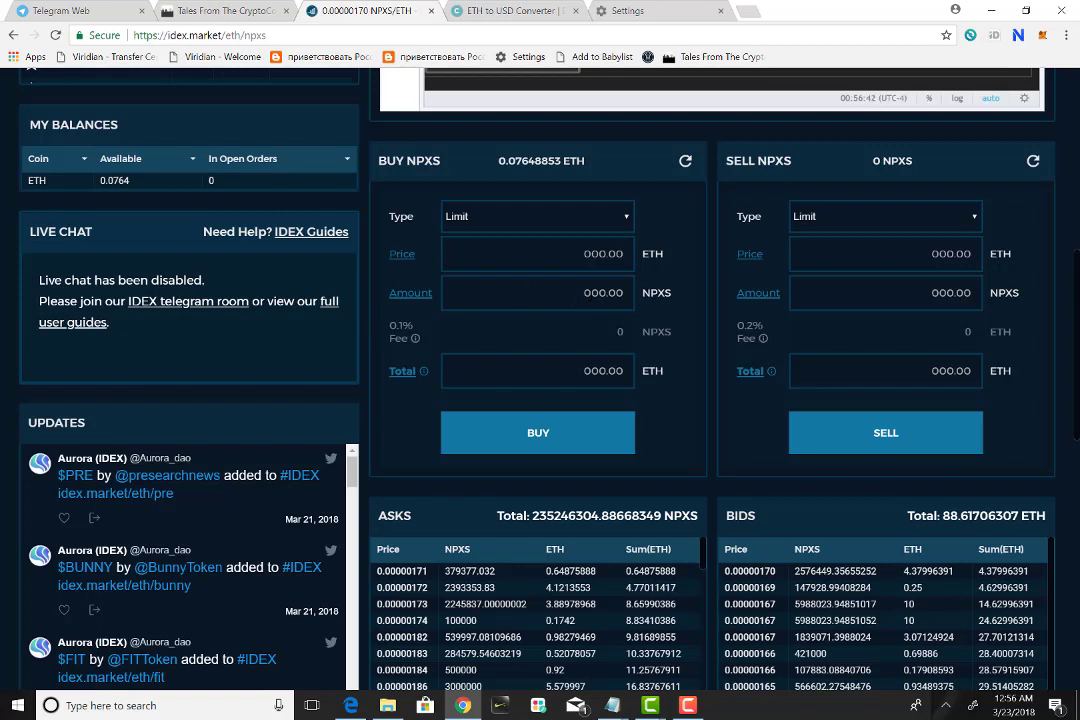
Fill the NPXS buy form with the maximum affordable 44728.469 NPXS, totalling 0.07648853 ETH.
{"action": "type", "text": "5"}
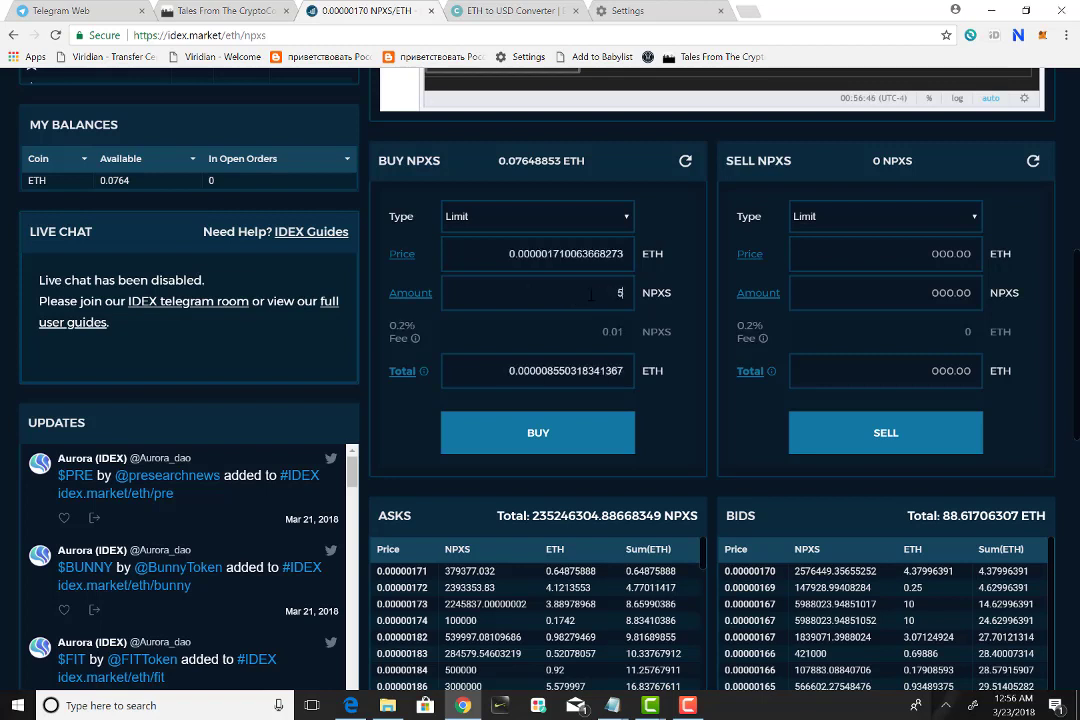
{"action": "type", "text": "00000"}
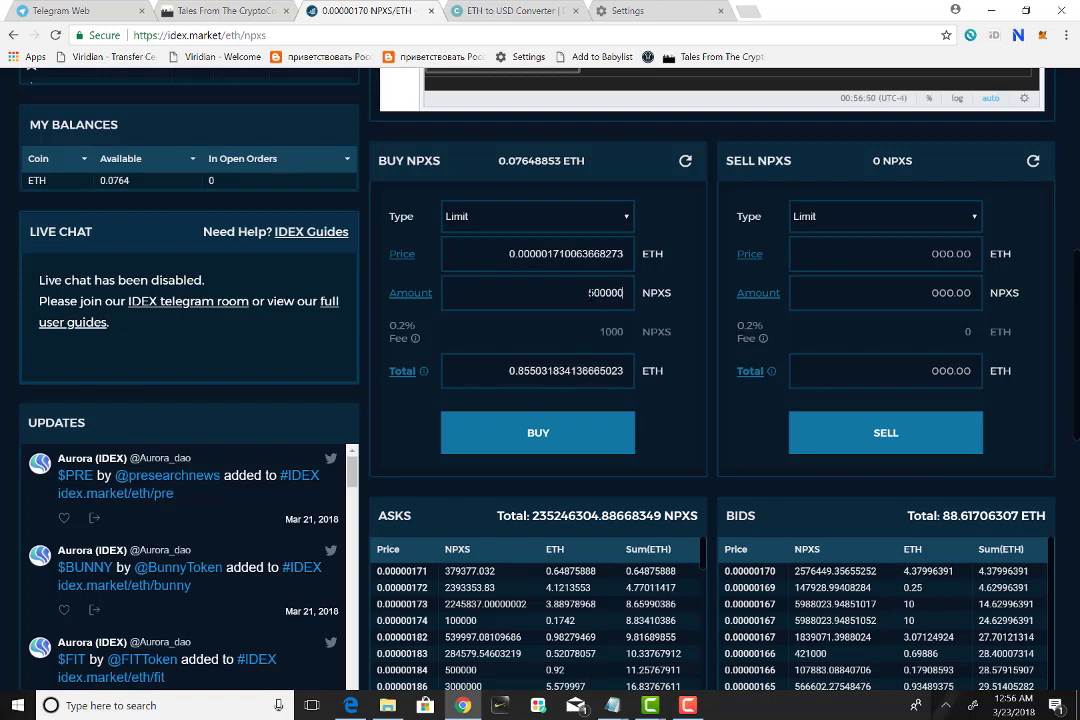
{"action": "key", "text": "BackSpace"}
{"action": "key", "text": "BackSpace"}
{"action": "key", "text": "BackSpace"}
{"action": "key", "text": "BackSpace"}
{"action": "key", "text": "BackSpace"}
{"action": "key", "text": "BackSpace"}
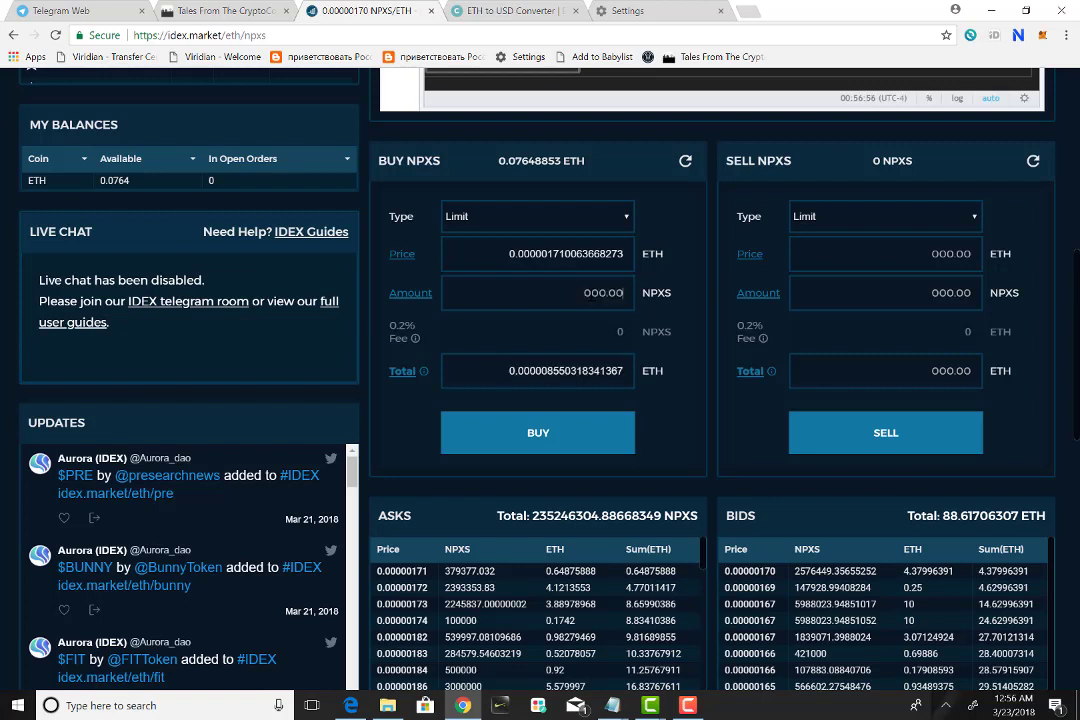
{"action": "left_click", "coordinate": [412, 293]}
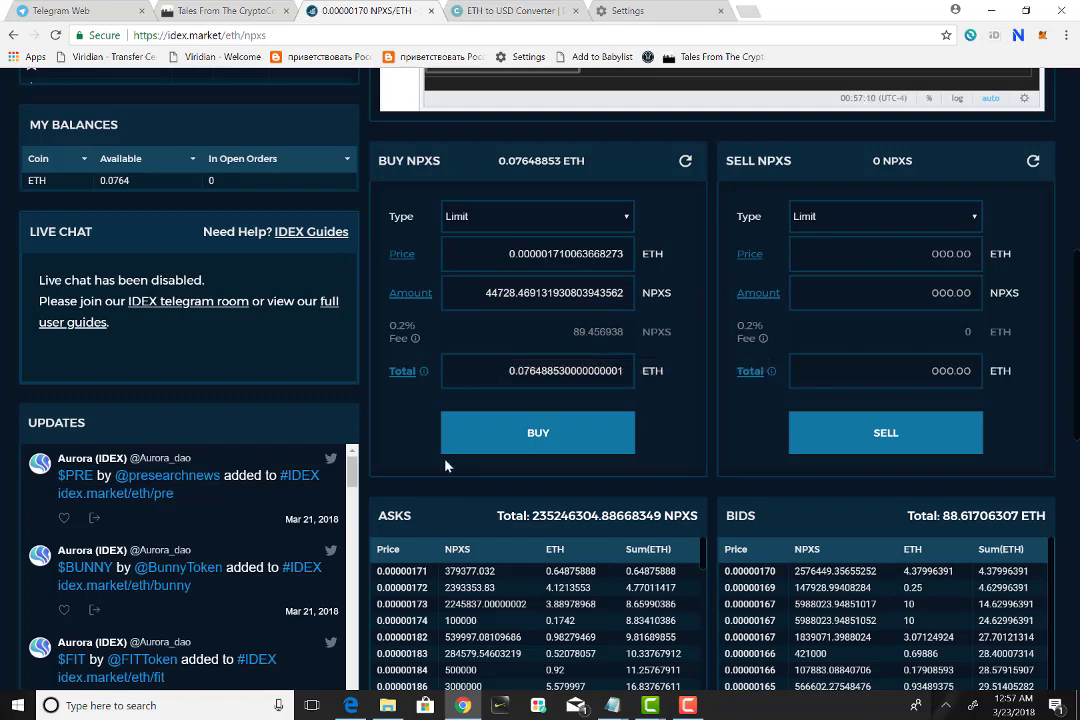
Place the NPXS buy order at 0.00000171 ETH and sign it in MetaMask.
{"action": "left_click", "coordinate": [524, 435]}
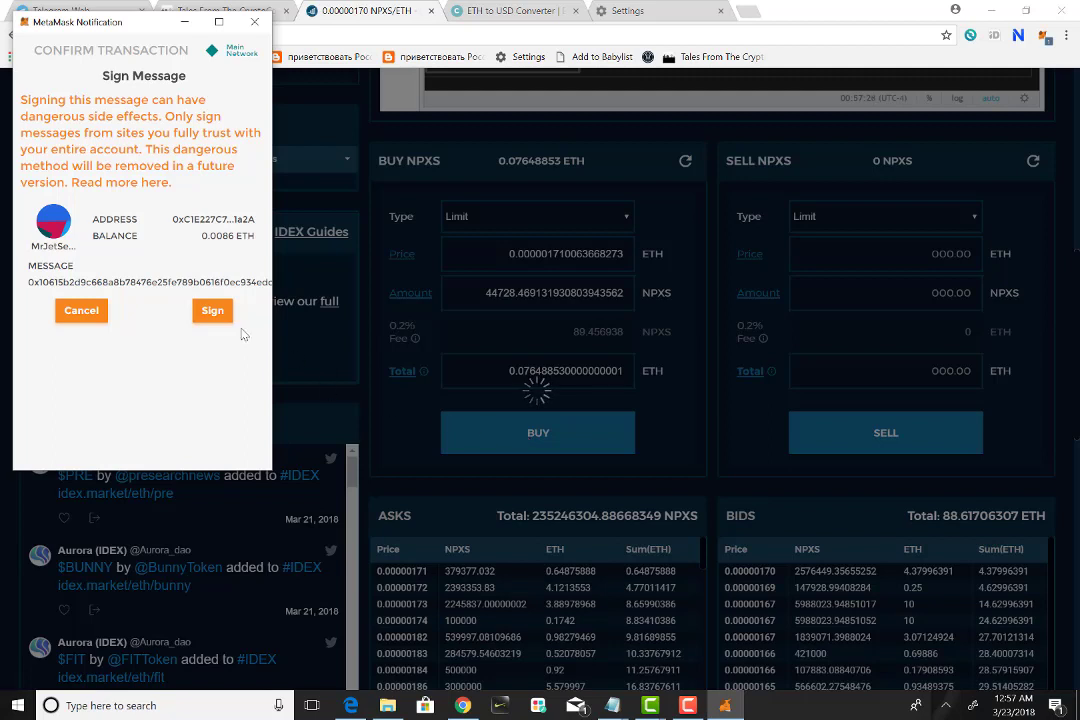
{"action": "left_click", "coordinate": [214, 312]}
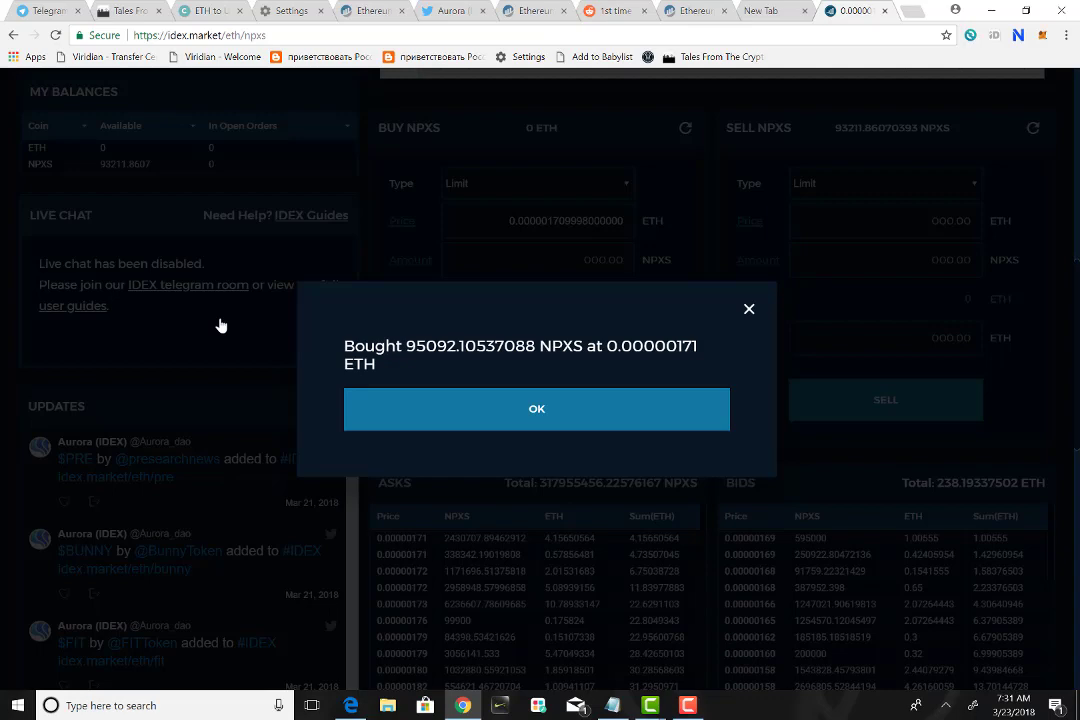
Dismiss the purchase confirmation and go to the Full Balances page under Balances.
{"action": "left_click", "coordinate": [530, 420]}
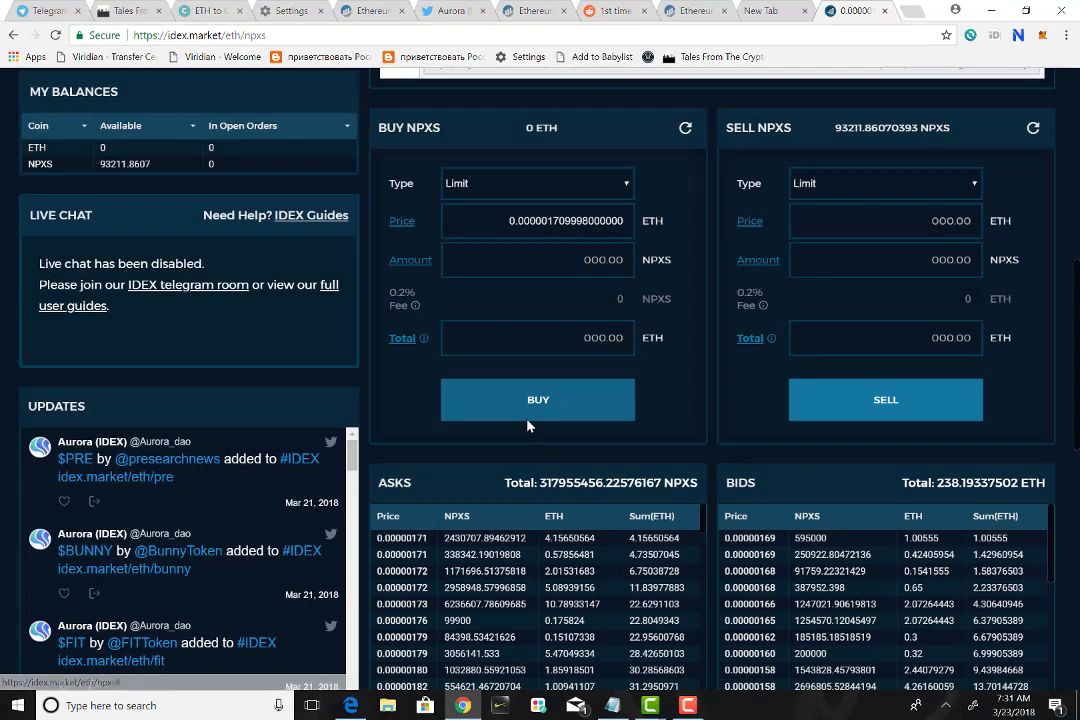
{"action": "scroll", "coordinate": [528, 425], "scroll_direction": "up", "scroll_amount": 1}
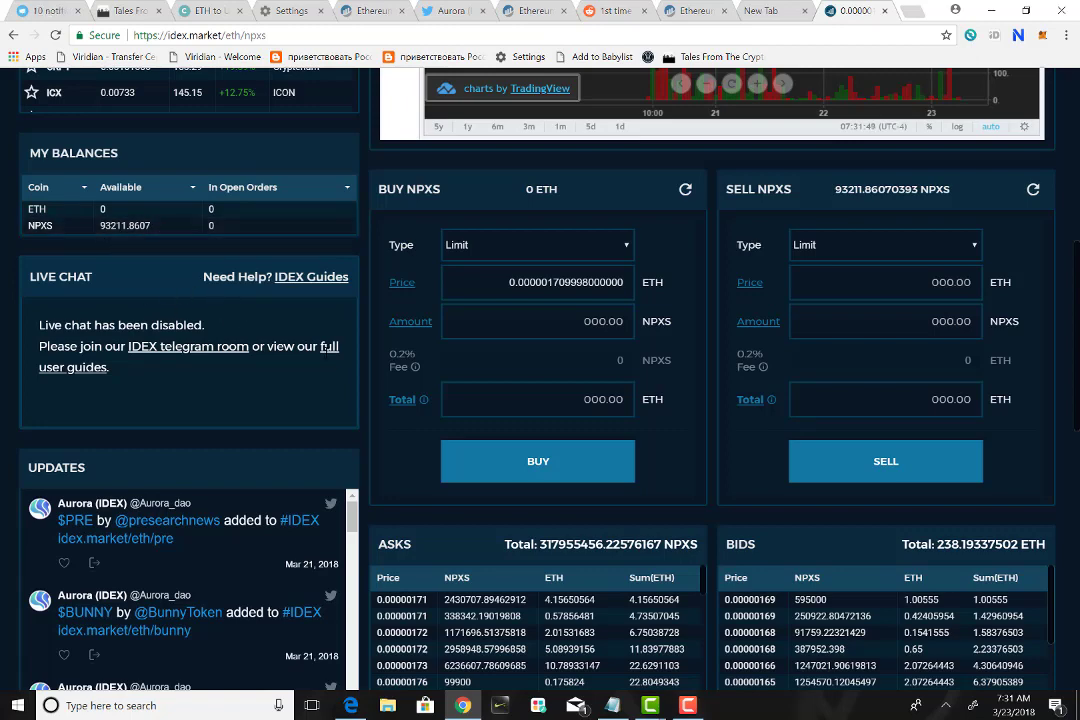
{"action": "scroll", "coordinate": [435, 454], "scroll_direction": "up", "scroll_amount": 6}
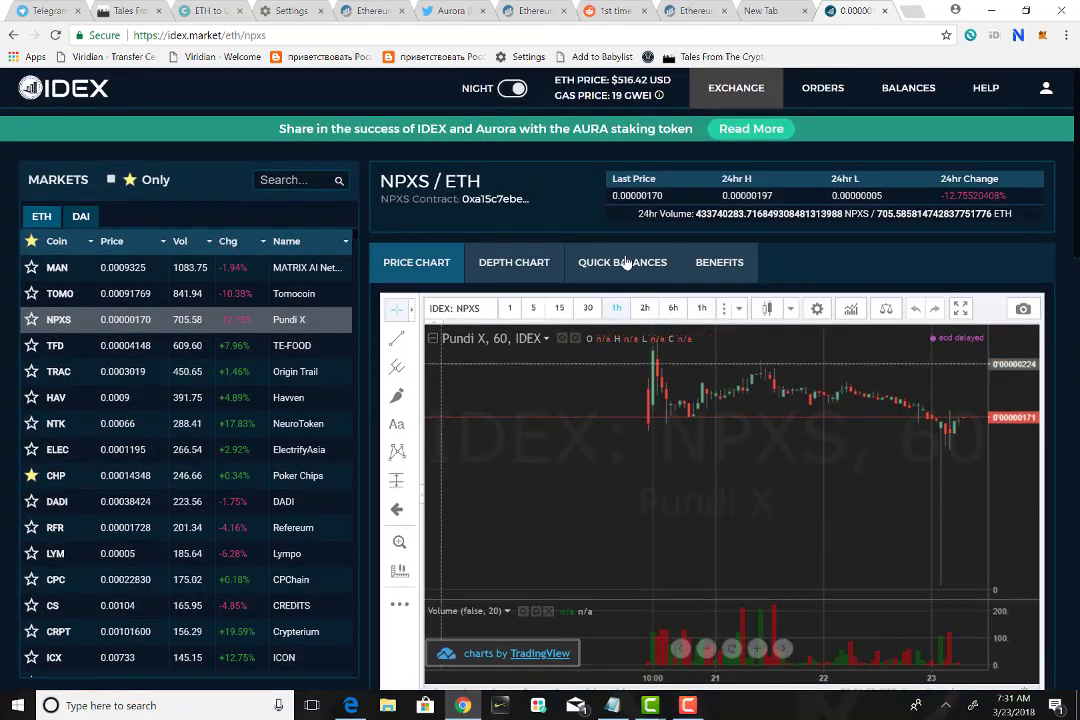
{"action": "mouse_move", "coordinate": [825, 97]}
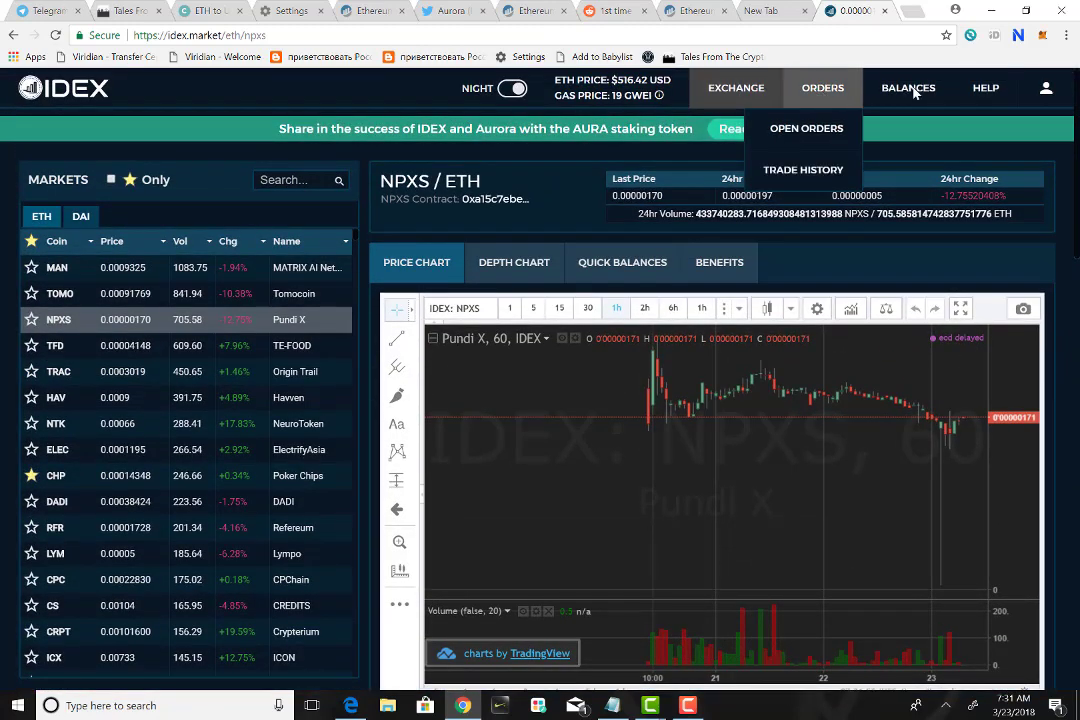
{"action": "mouse_move", "coordinate": [908, 90]}
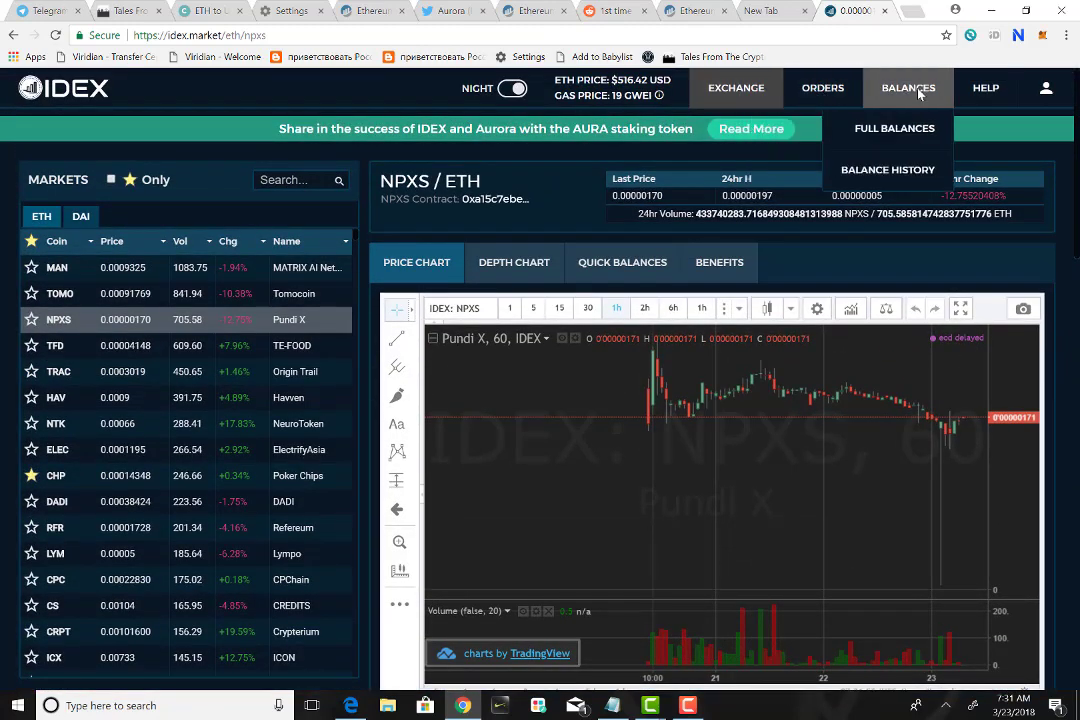
{"action": "left_click", "coordinate": [907, 140]}
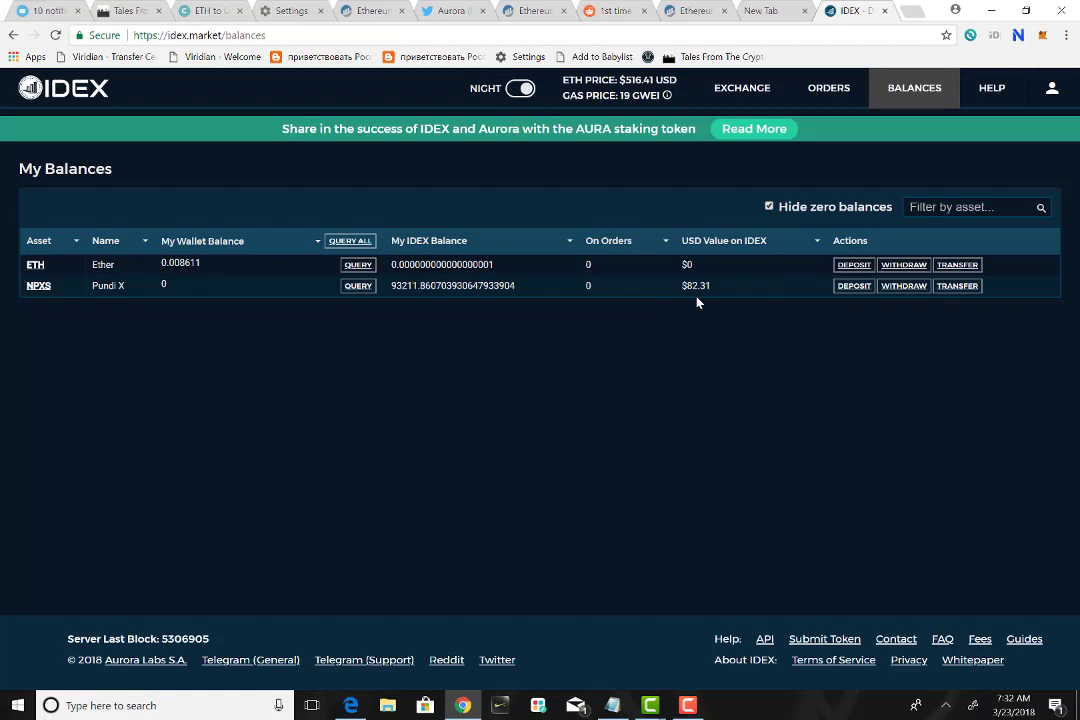
Withdraw the entire 93211.8607 NPXS balance from IDEX and confirm the withdrawal.
{"action": "left_click", "coordinate": [891, 287]}
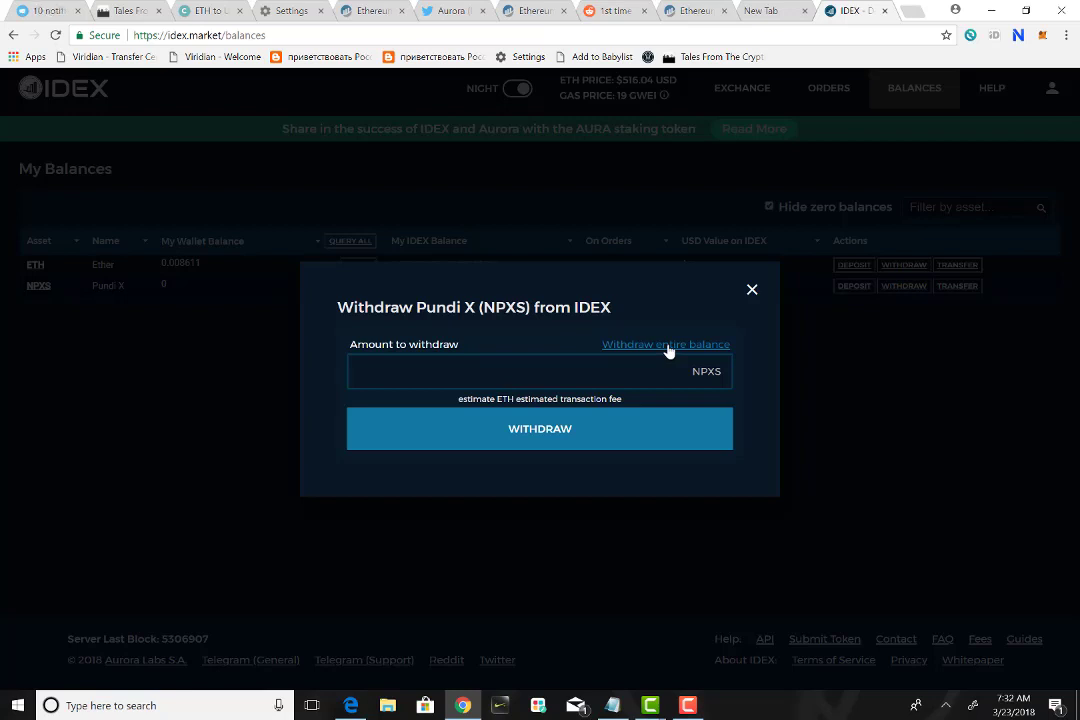
{"action": "left_click", "coordinate": [668, 345]}
{"action": "left_click", "coordinate": [515, 431]}
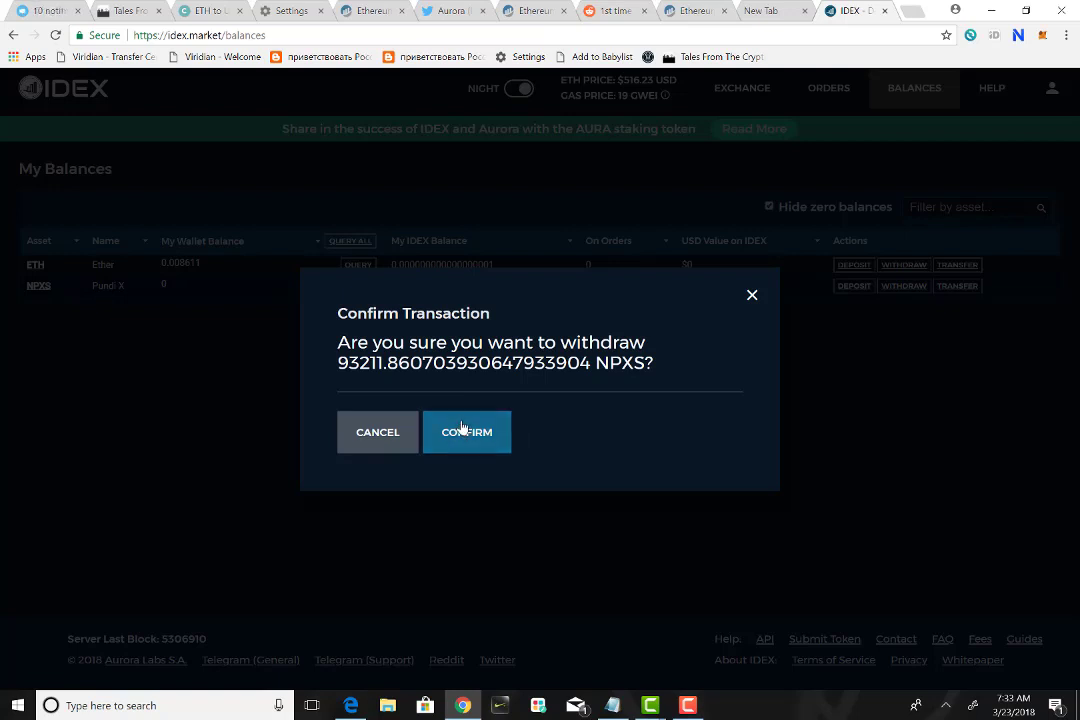
{"action": "left_click", "coordinate": [461, 430]}
{"action": "left_click", "coordinate": [461, 424]}
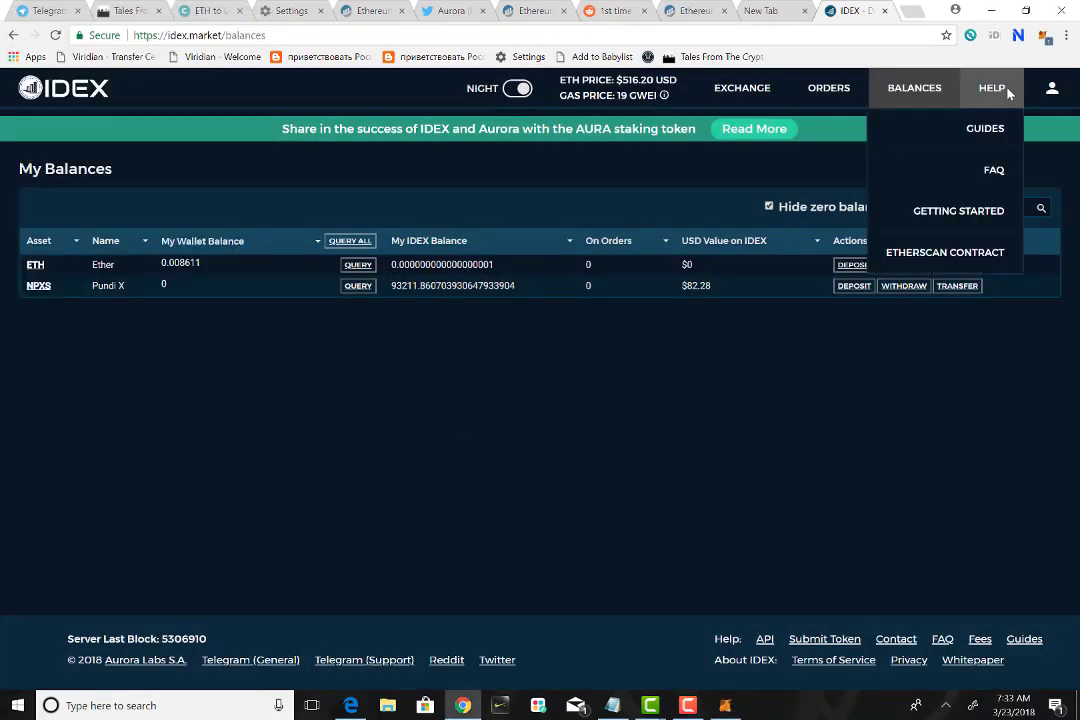
Sign the withdrawal message in MetaMask and dismiss the Twitter notification.
{"action": "left_click", "coordinate": [1044, 36]}
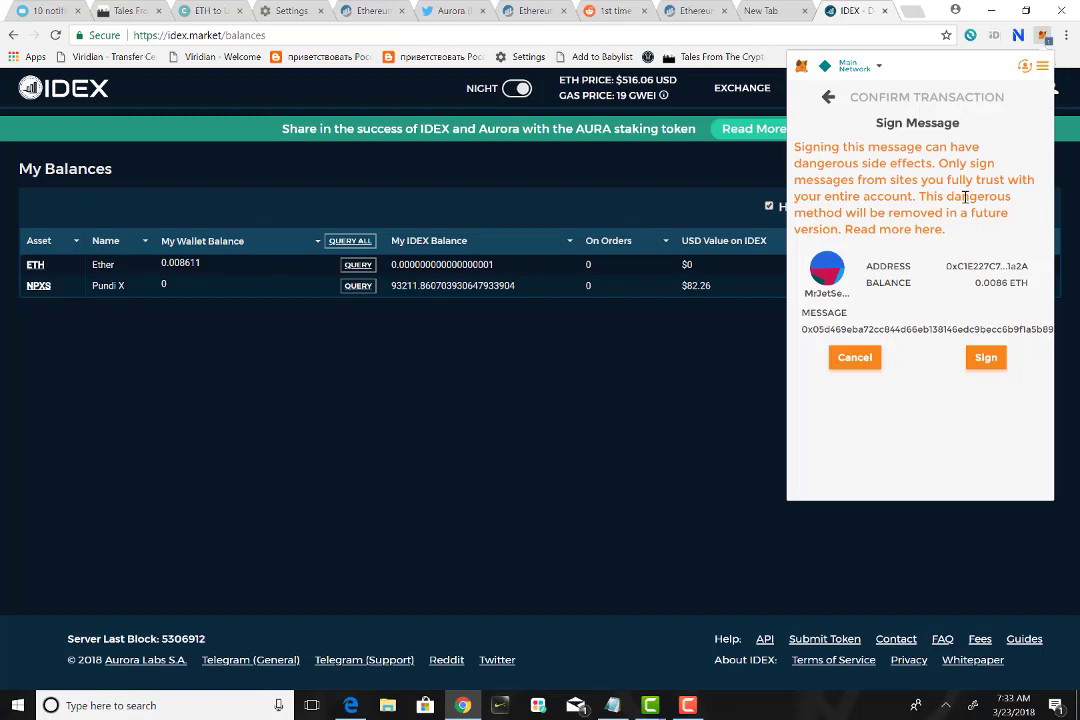
{"action": "left_click", "coordinate": [989, 359]}
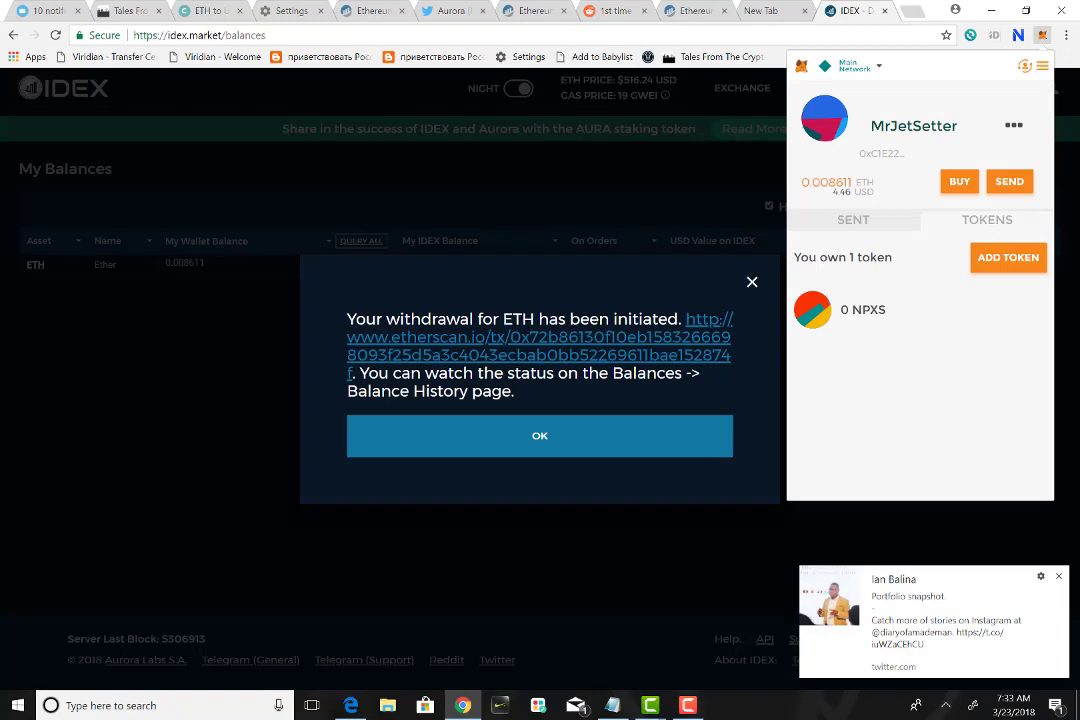
{"action": "left_click", "coordinate": [1061, 577]}
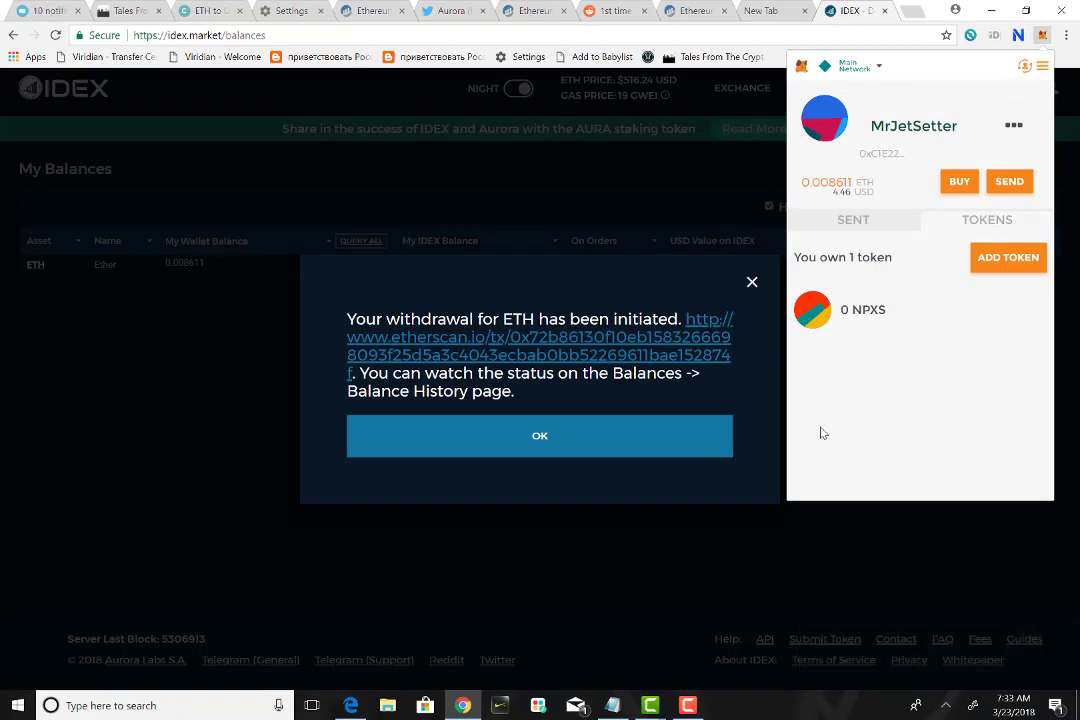
Track the withdrawal on Etherscan until Success and verify 92207.477 NPXS in MetaMask.
{"action": "left_click", "coordinate": [553, 352]}
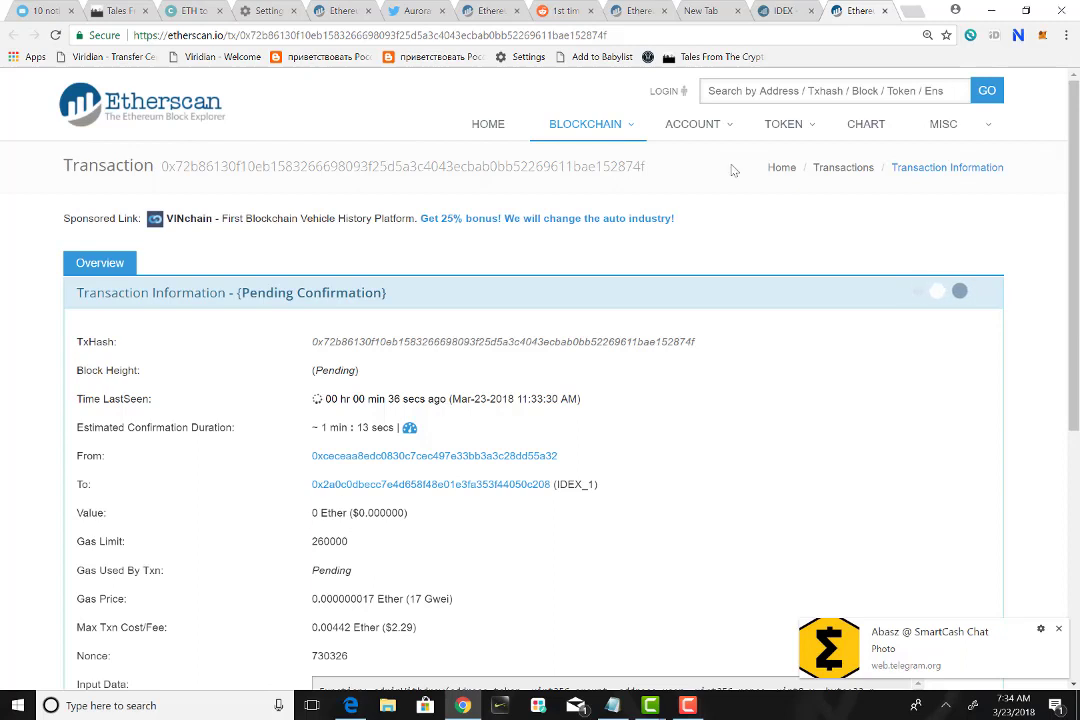
{"action": "left_click", "coordinate": [1043, 36]}
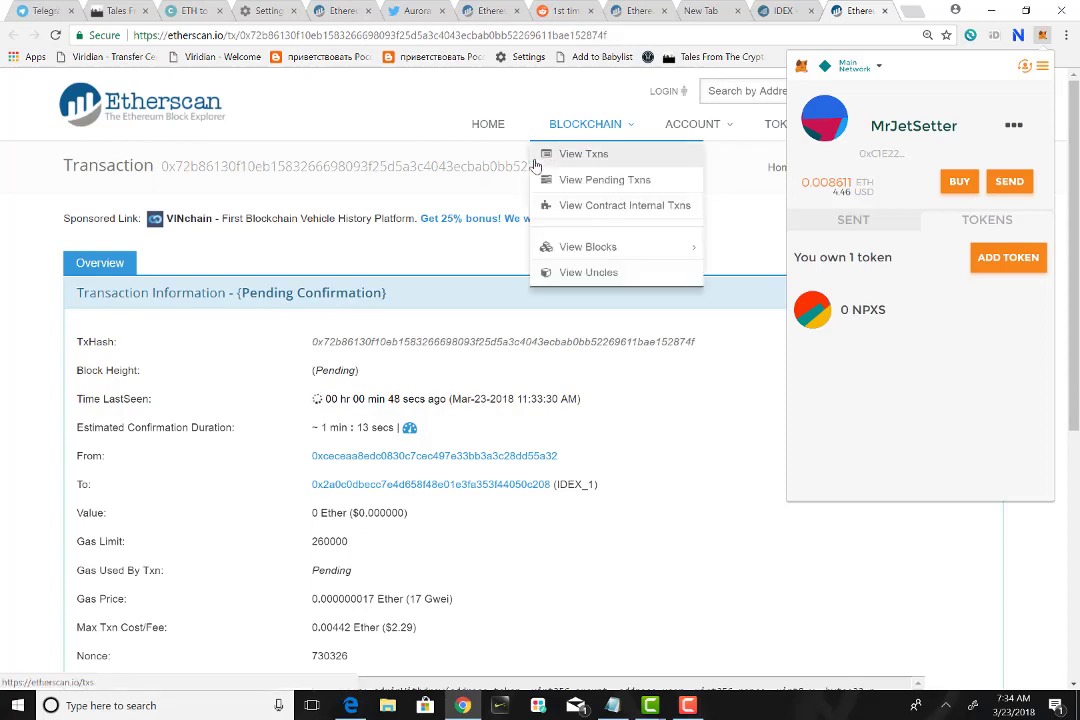
{"action": "left_click", "coordinate": [595, 370]}
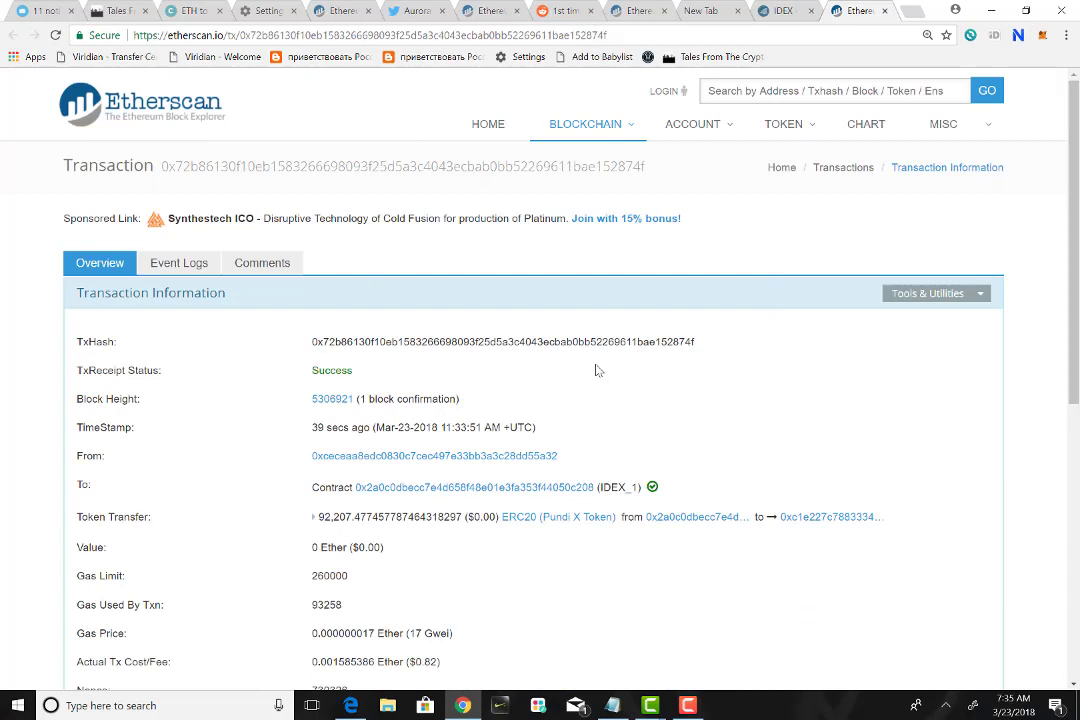
{"action": "left_click", "coordinate": [1042, 37]}
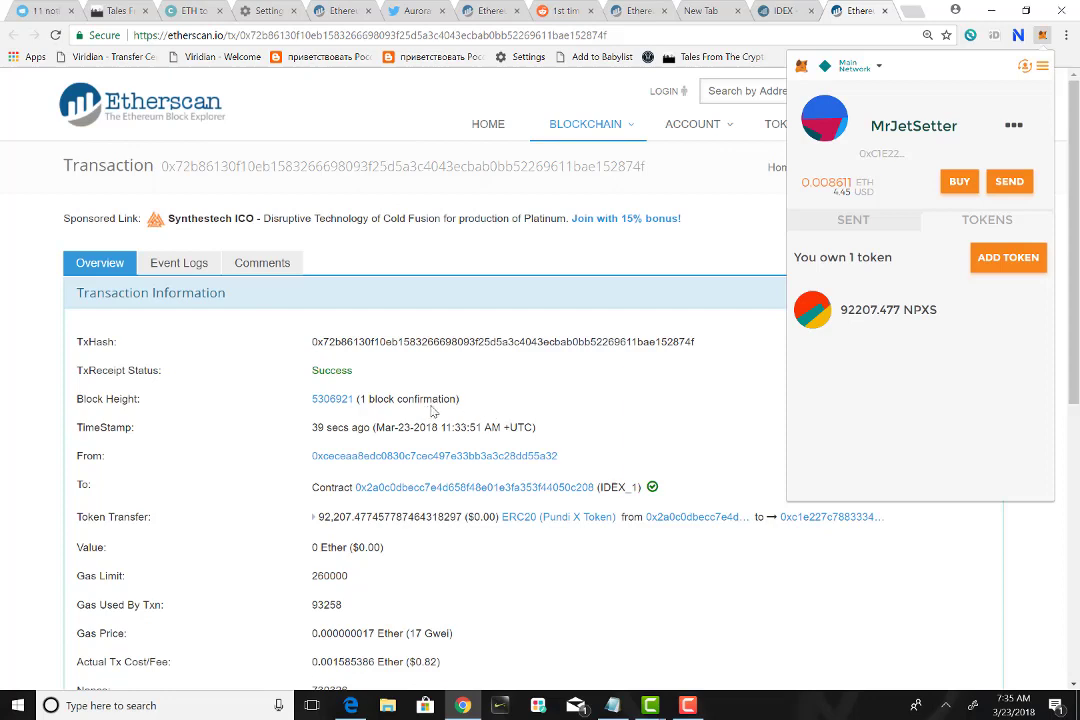
{"action": "left_click", "coordinate": [783, 11]}
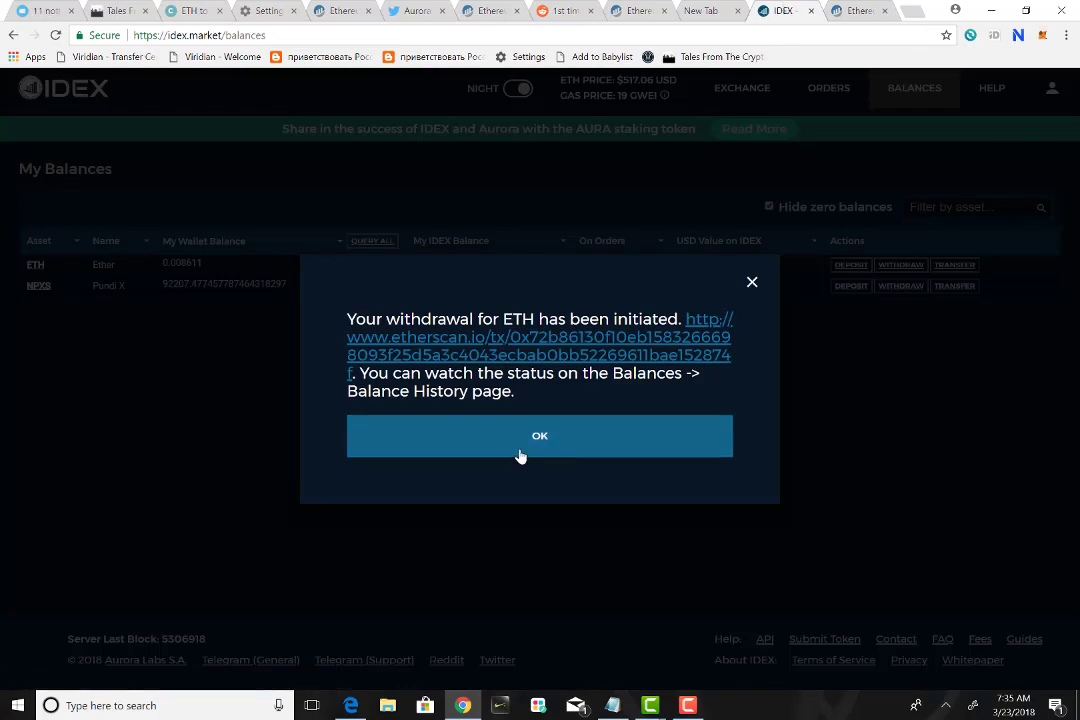
Dismiss the withdrawal-initiated message and sign out of IDEX from the account menu.
{"action": "left_click", "coordinate": [518, 451]}
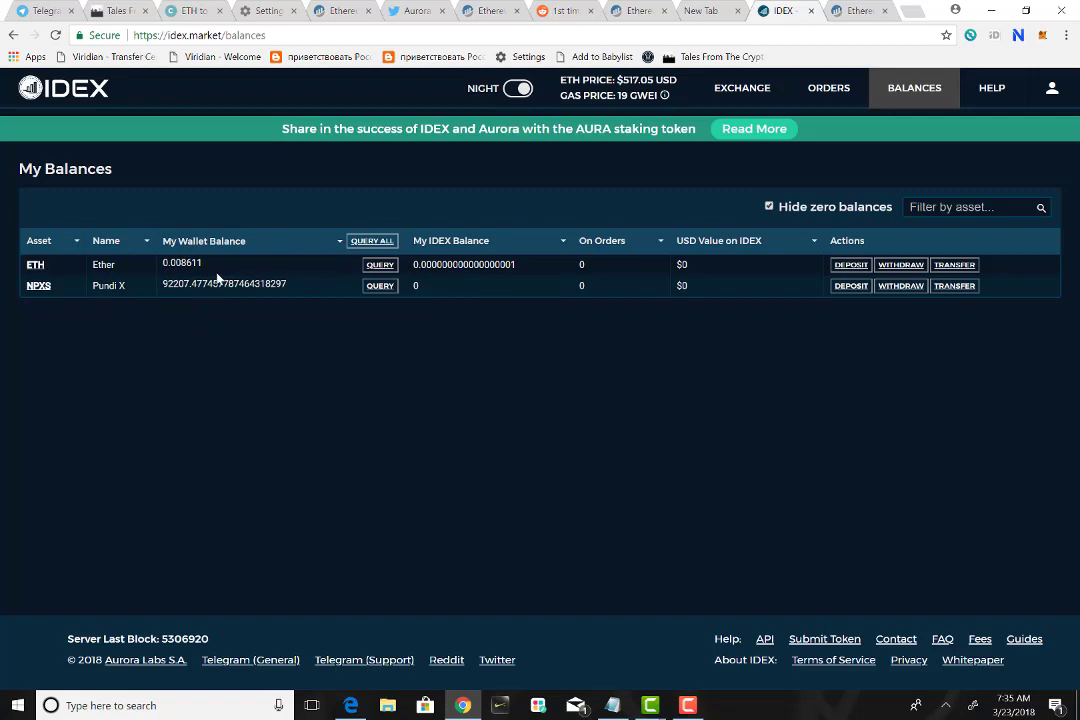
{"action": "left_click", "coordinate": [1052, 88]}
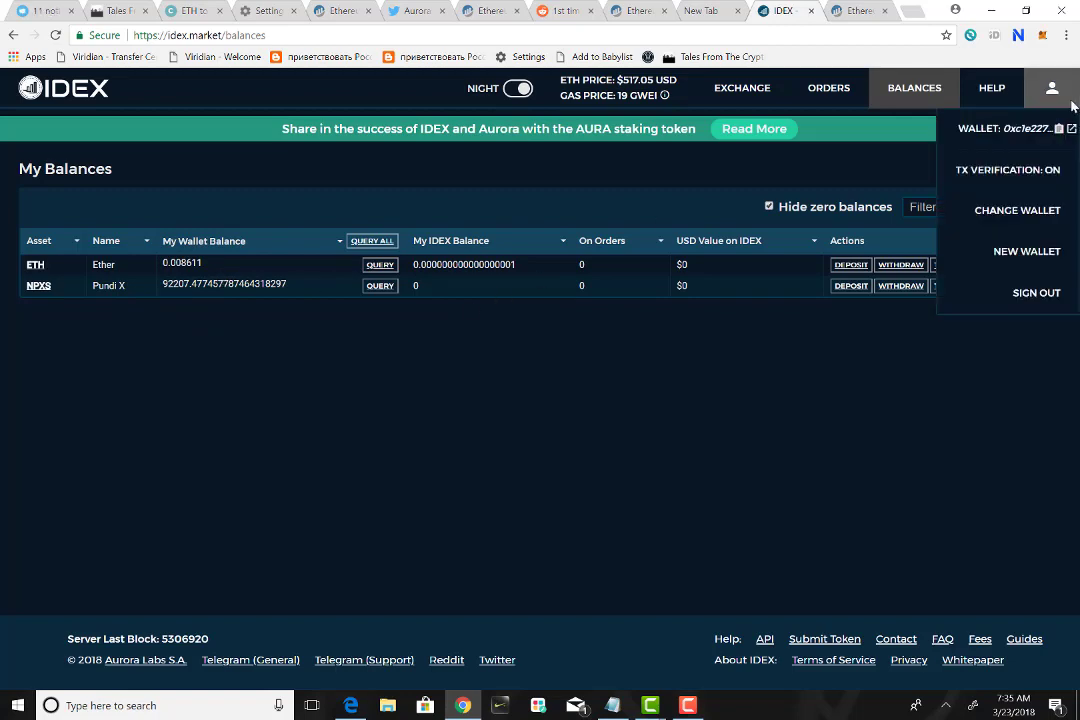
{"action": "left_click", "coordinate": [1036, 292]}
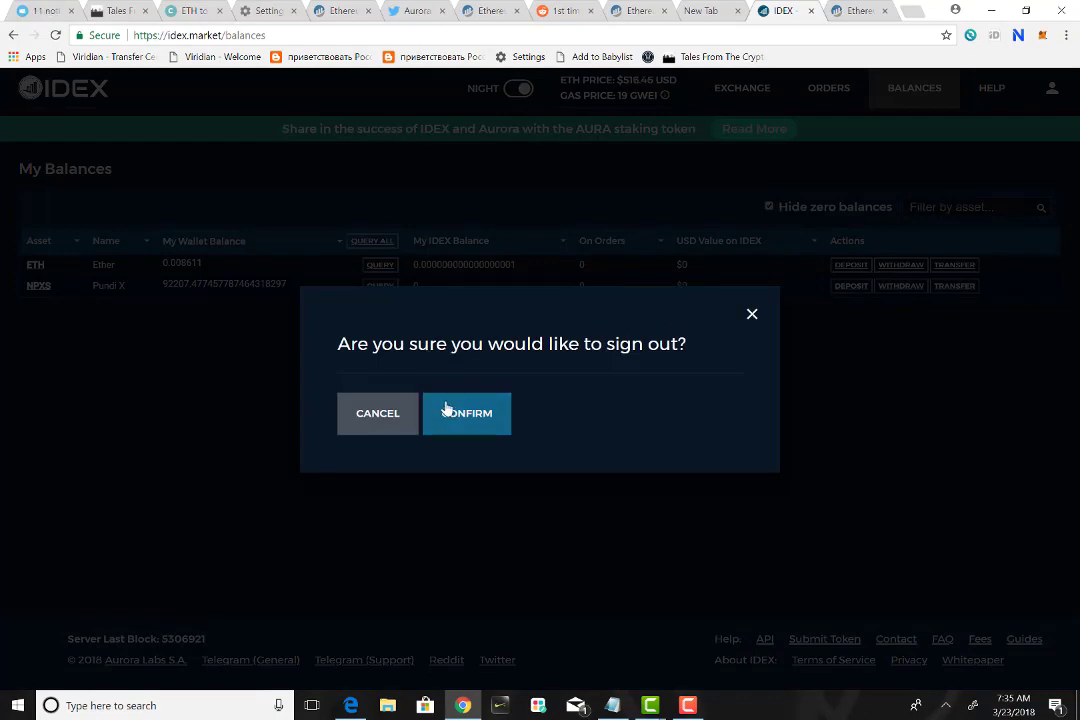
{"action": "left_click", "coordinate": [446, 410]}
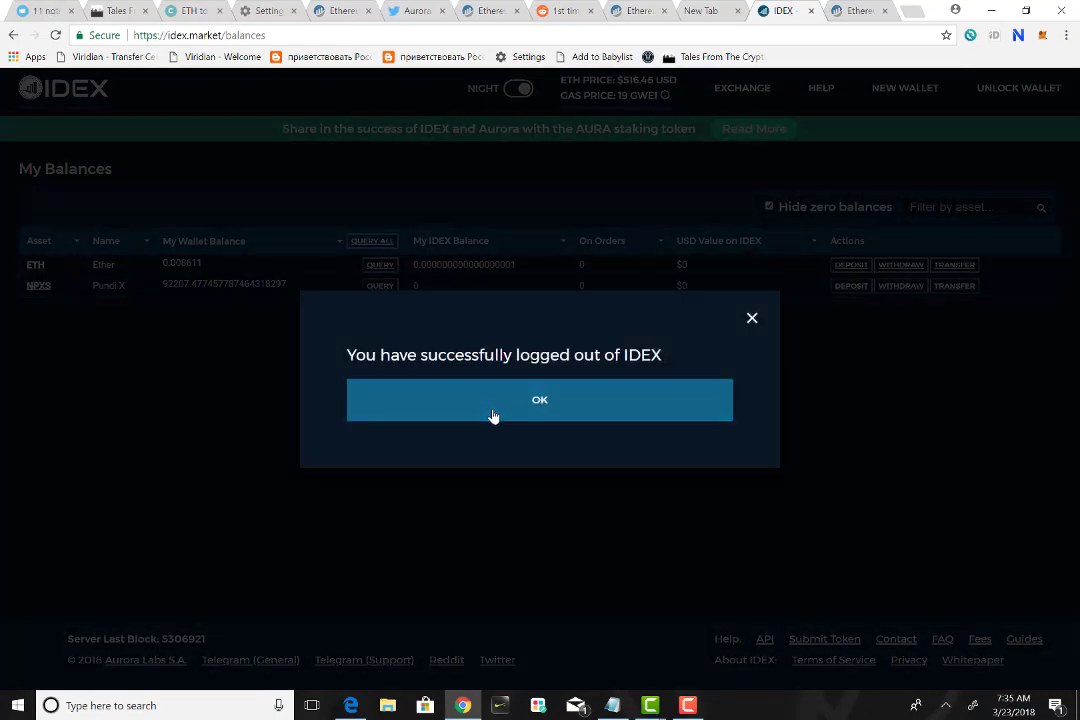
{"action": "left_click", "coordinate": [491, 414]}
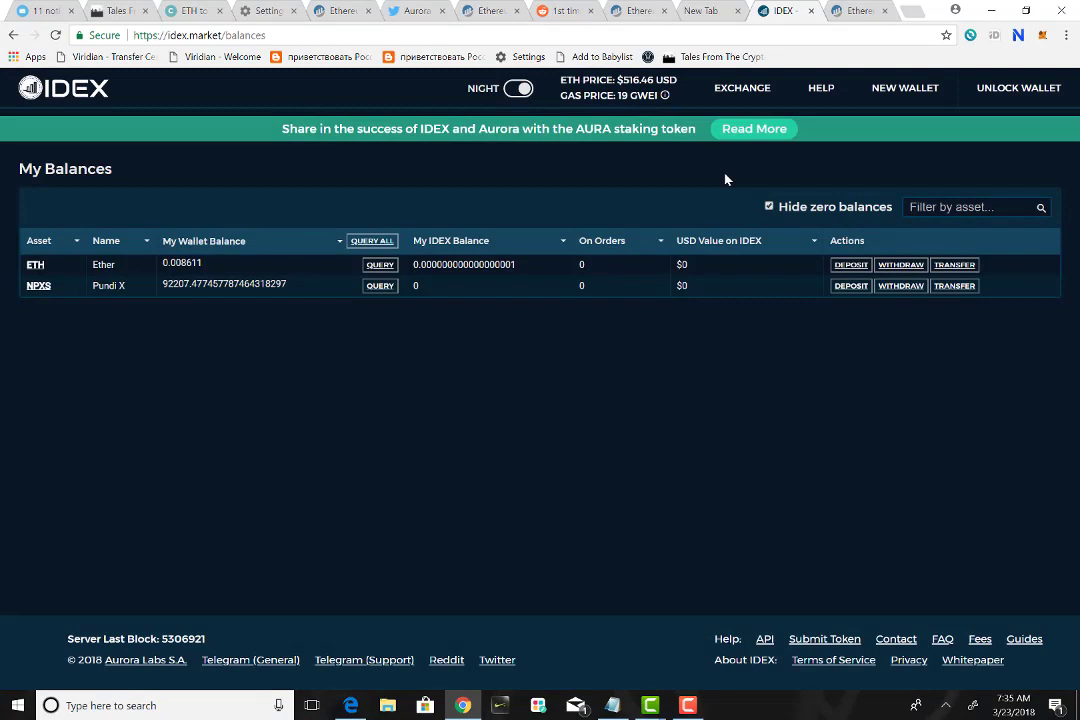
Return to the NPXS/ETH exchange page and check that My Trades shows no history.
{"action": "left_click", "coordinate": [743, 90]}
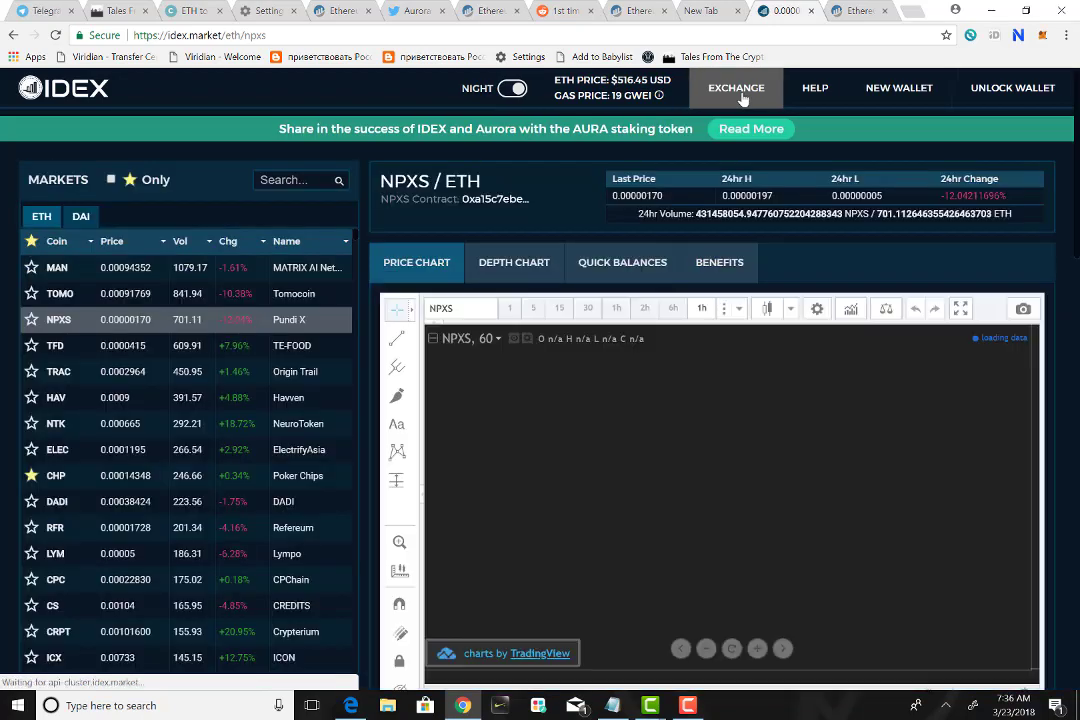
{"action": "scroll", "coordinate": [190, 450], "scroll_direction": "down", "scroll_amount": 10}
{"action": "scroll", "coordinate": [540, 400], "scroll_direction": "down", "scroll_amount": 1}
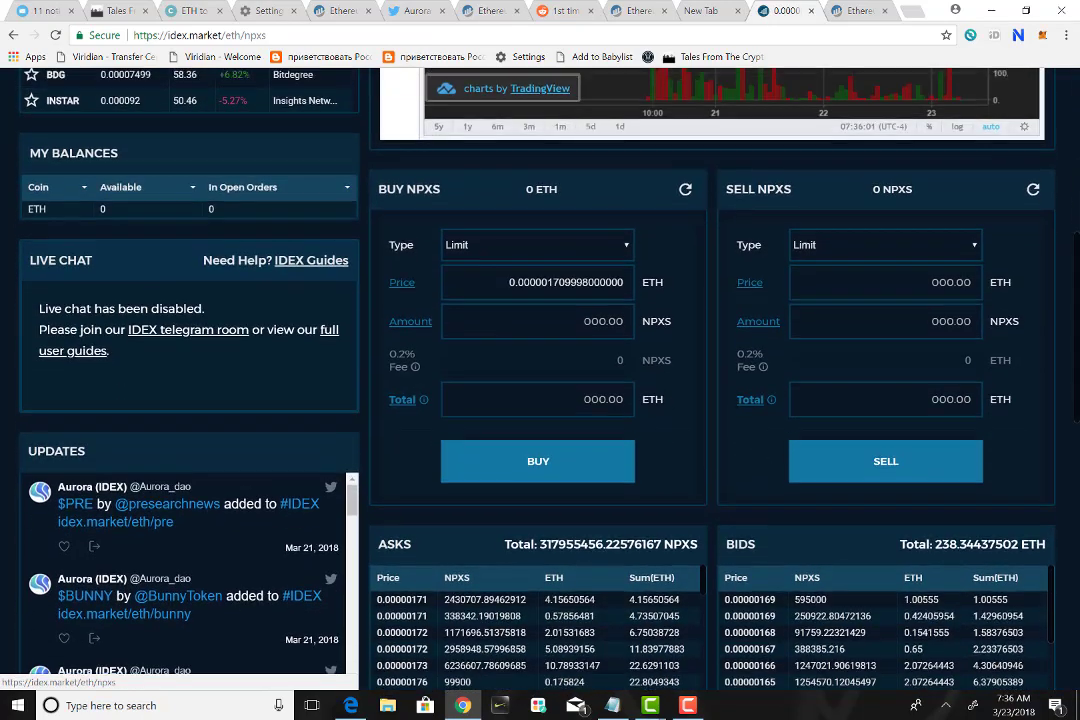
{"action": "scroll", "coordinate": [540, 400], "scroll_direction": "down", "scroll_amount": 10}
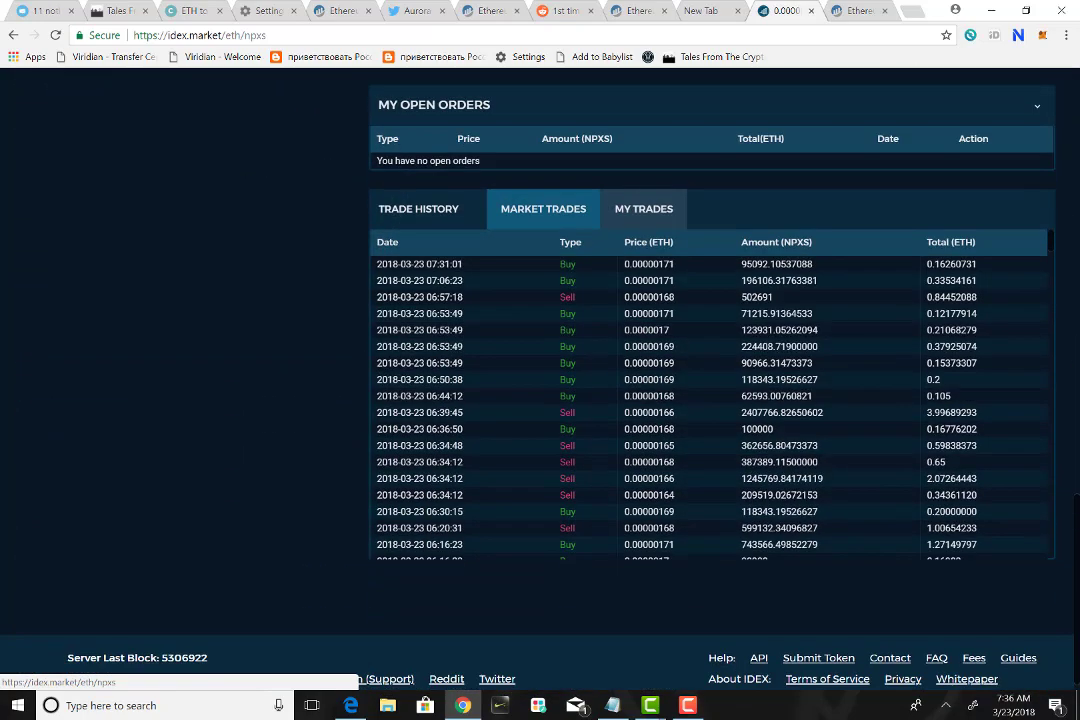
{"action": "left_click", "coordinate": [643, 208]}
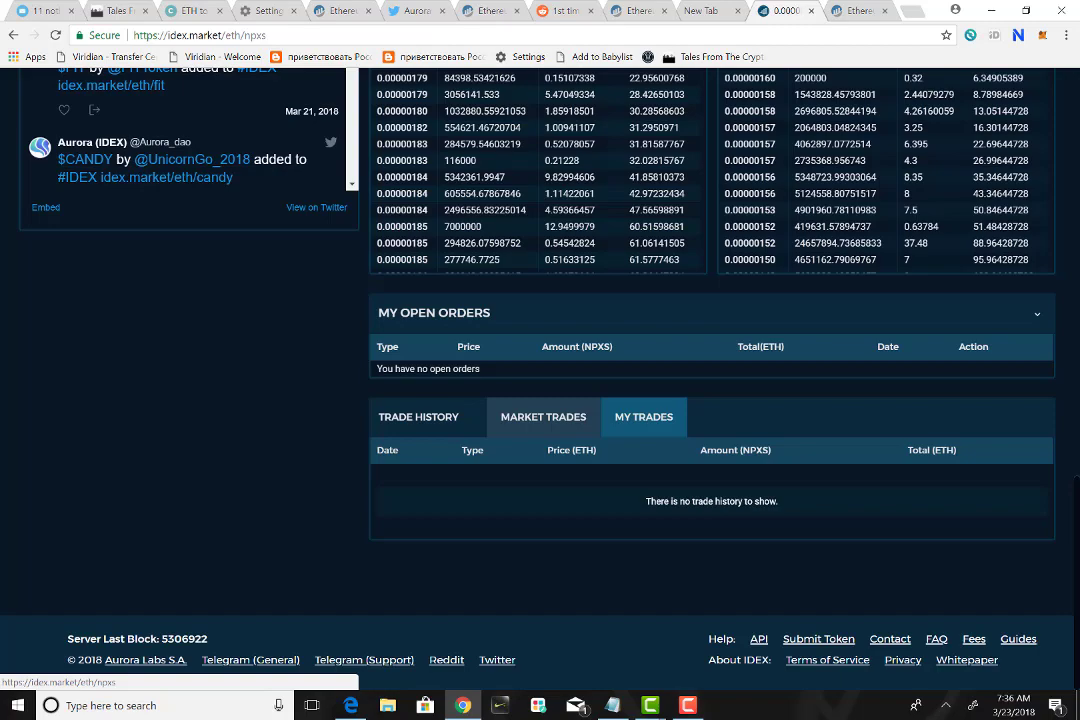
{"action": "scroll", "coordinate": [540, 400], "scroll_direction": "up", "scroll_amount": 15}
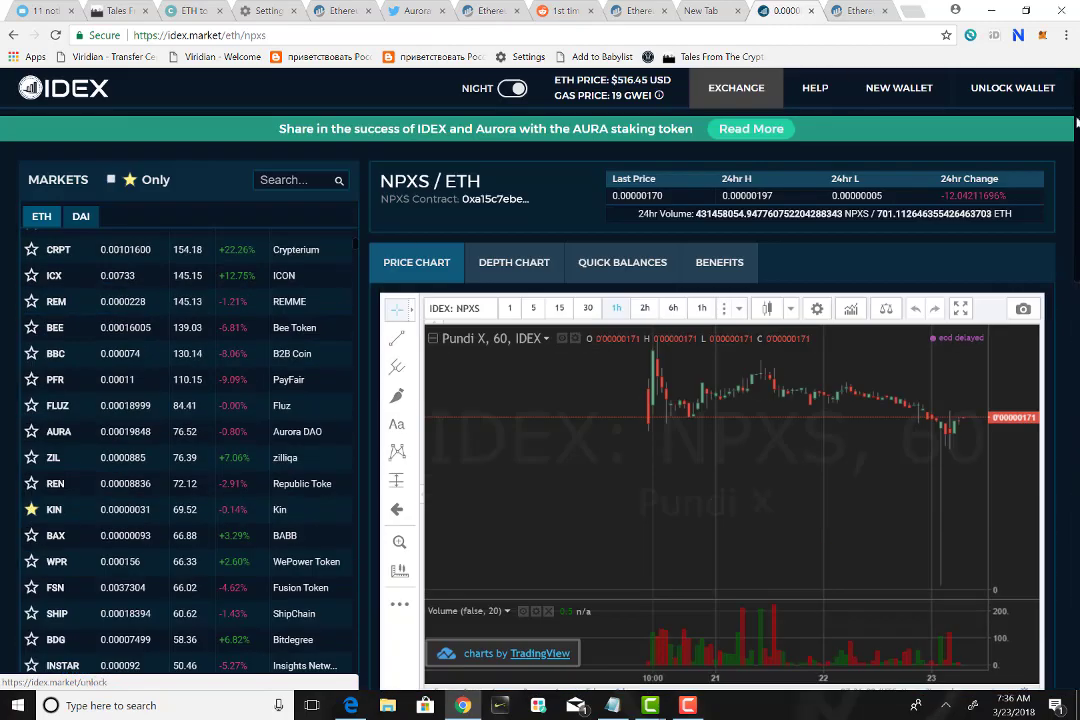